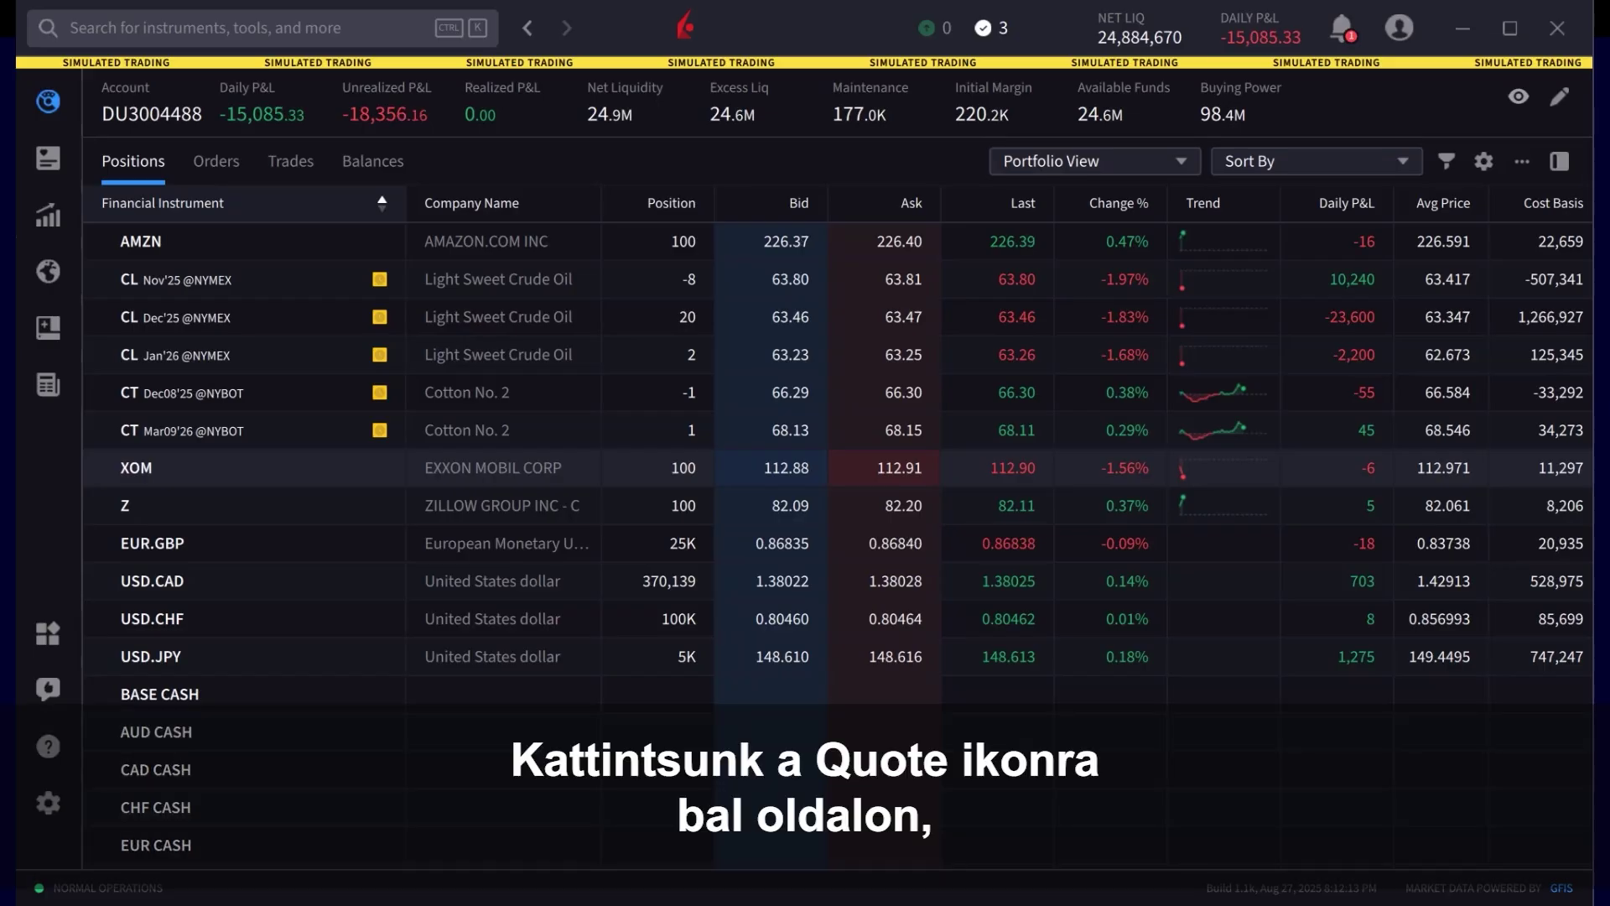
# Open the quote workspace, look up the XOM instrument and show its Connections page
pyautogui.click(67, 223)
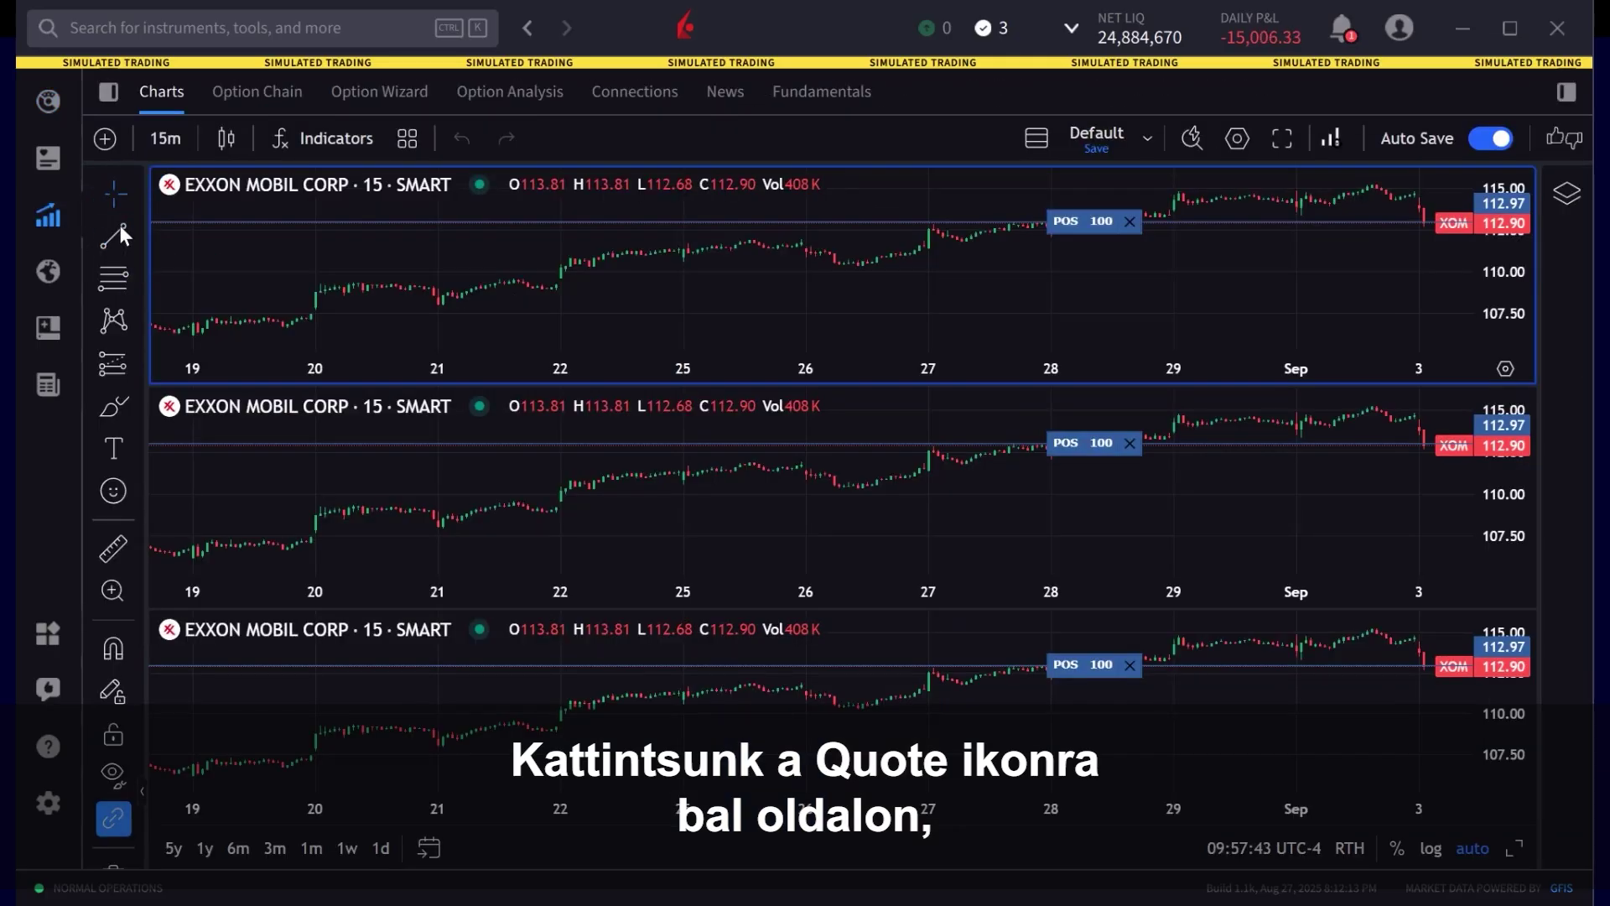
pyautogui.click(659, 92)
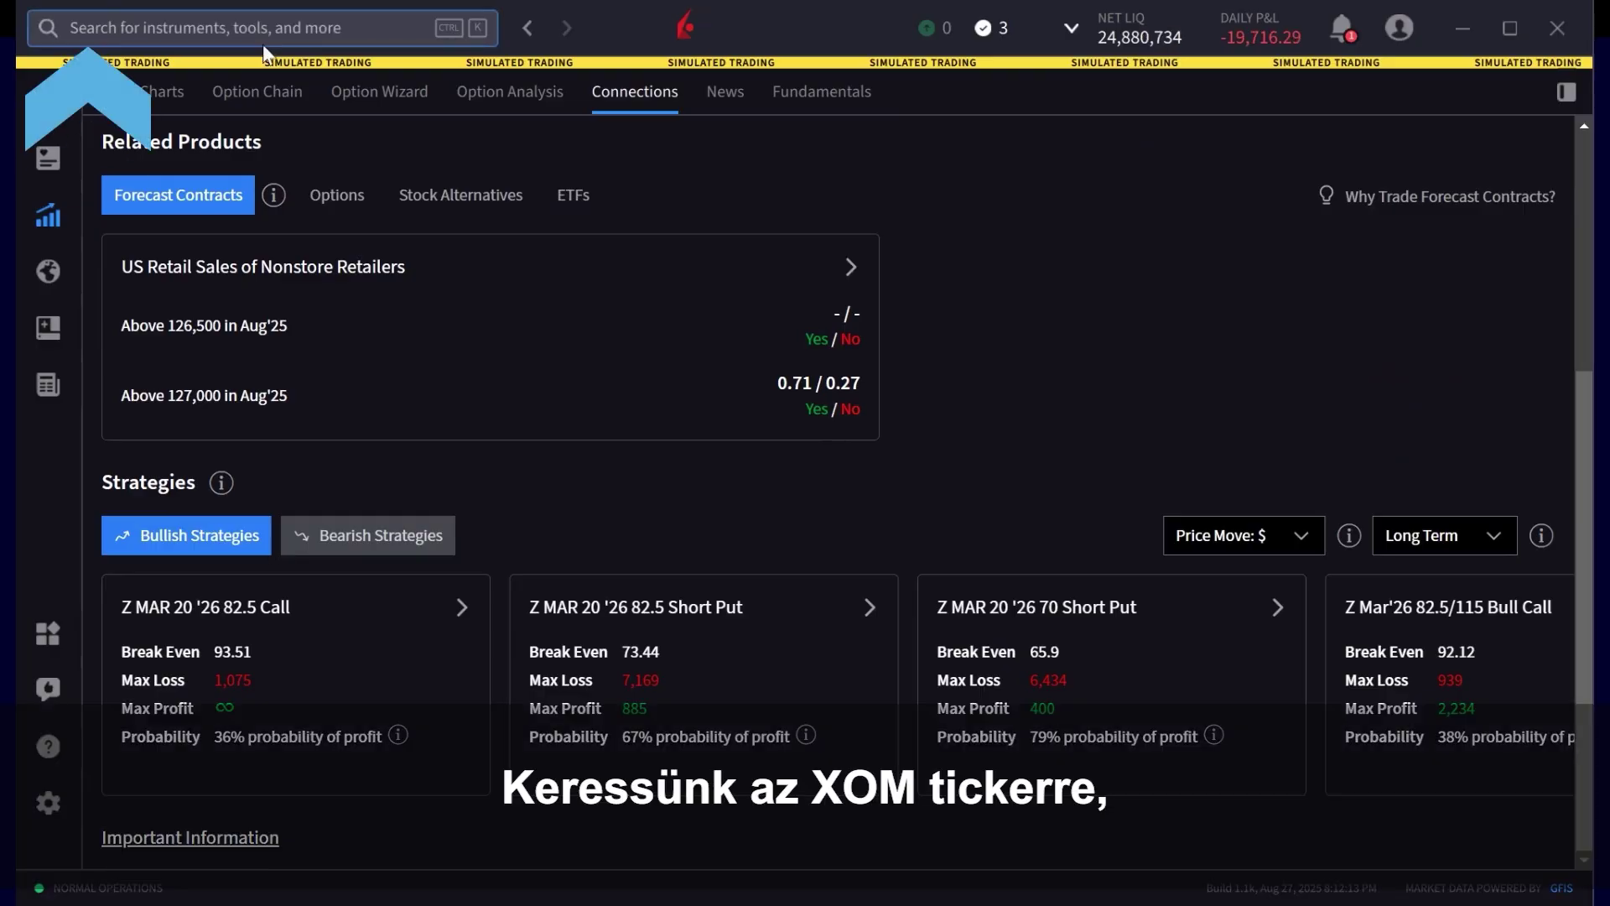
pyautogui.click(201, 29)
pyautogui.write('xom')
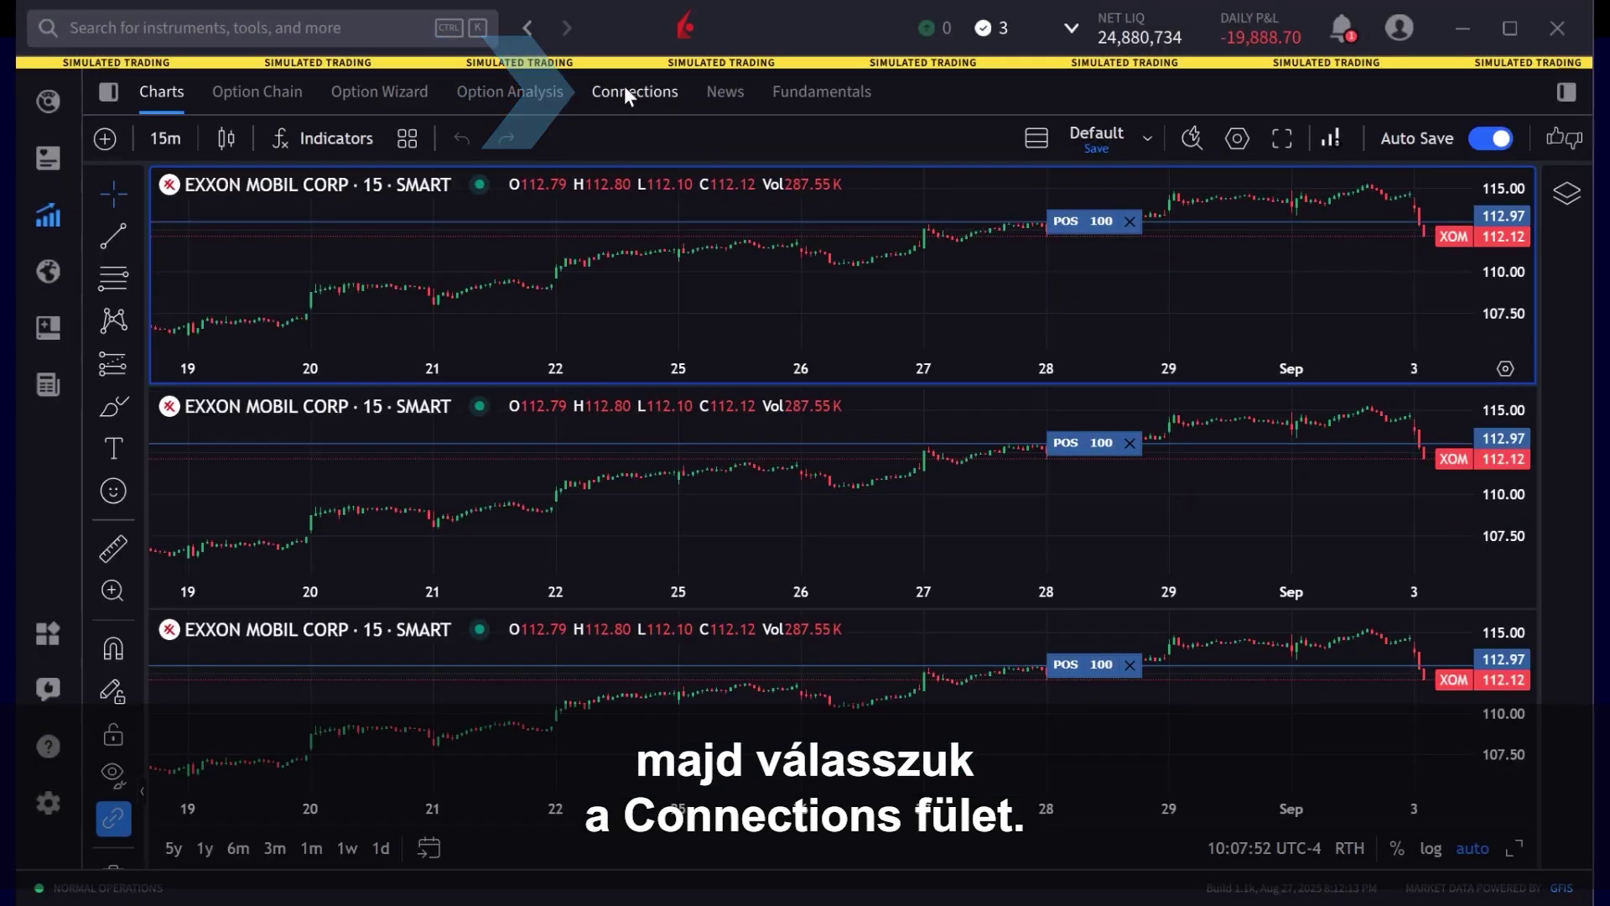
pyautogui.click(624, 86)
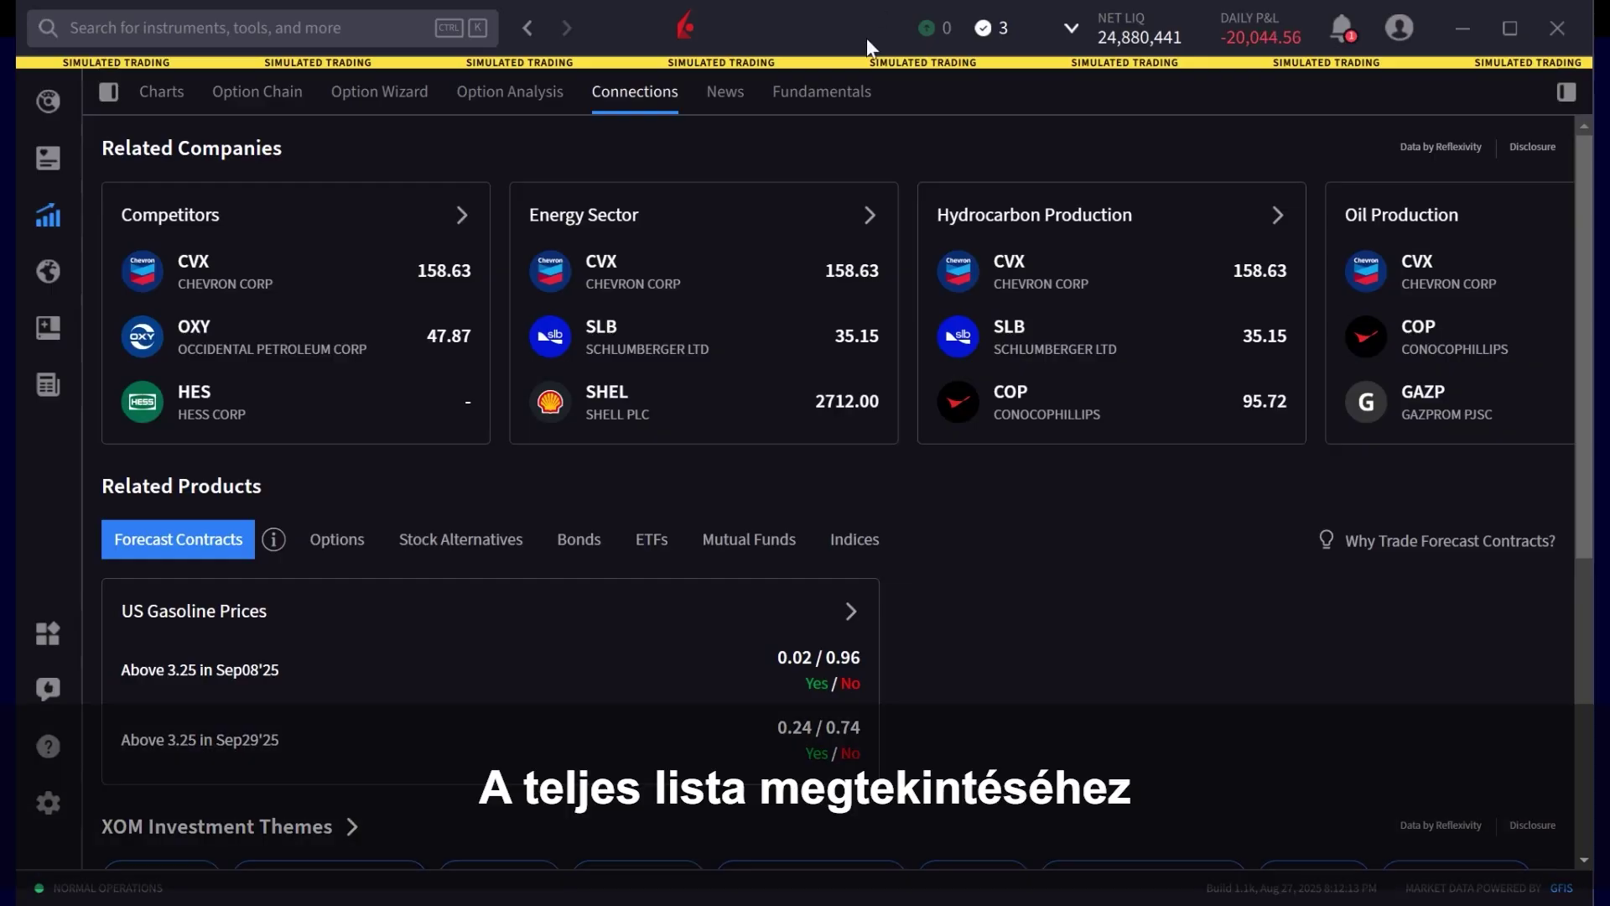
# View the full Energy Sector company list for XOM, expand the SHEL entry's details, and return to the Connections overview
pyautogui.click(869, 216)
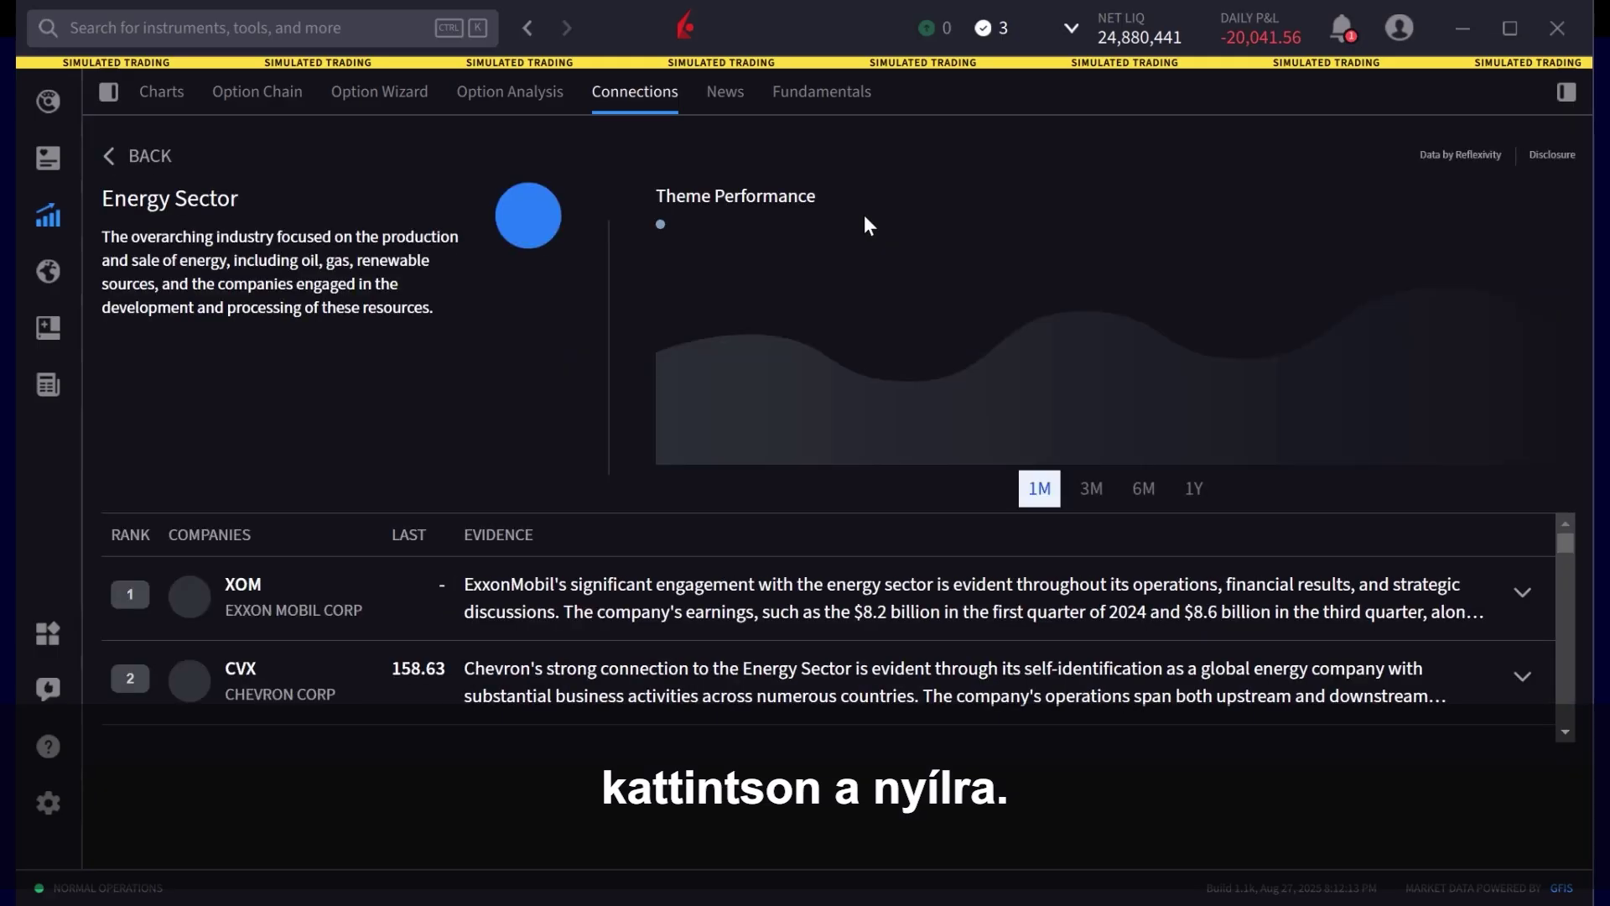
pyautogui.scroll(-2, 1575, 585)
pyautogui.scroll(-1, 1575, 584)
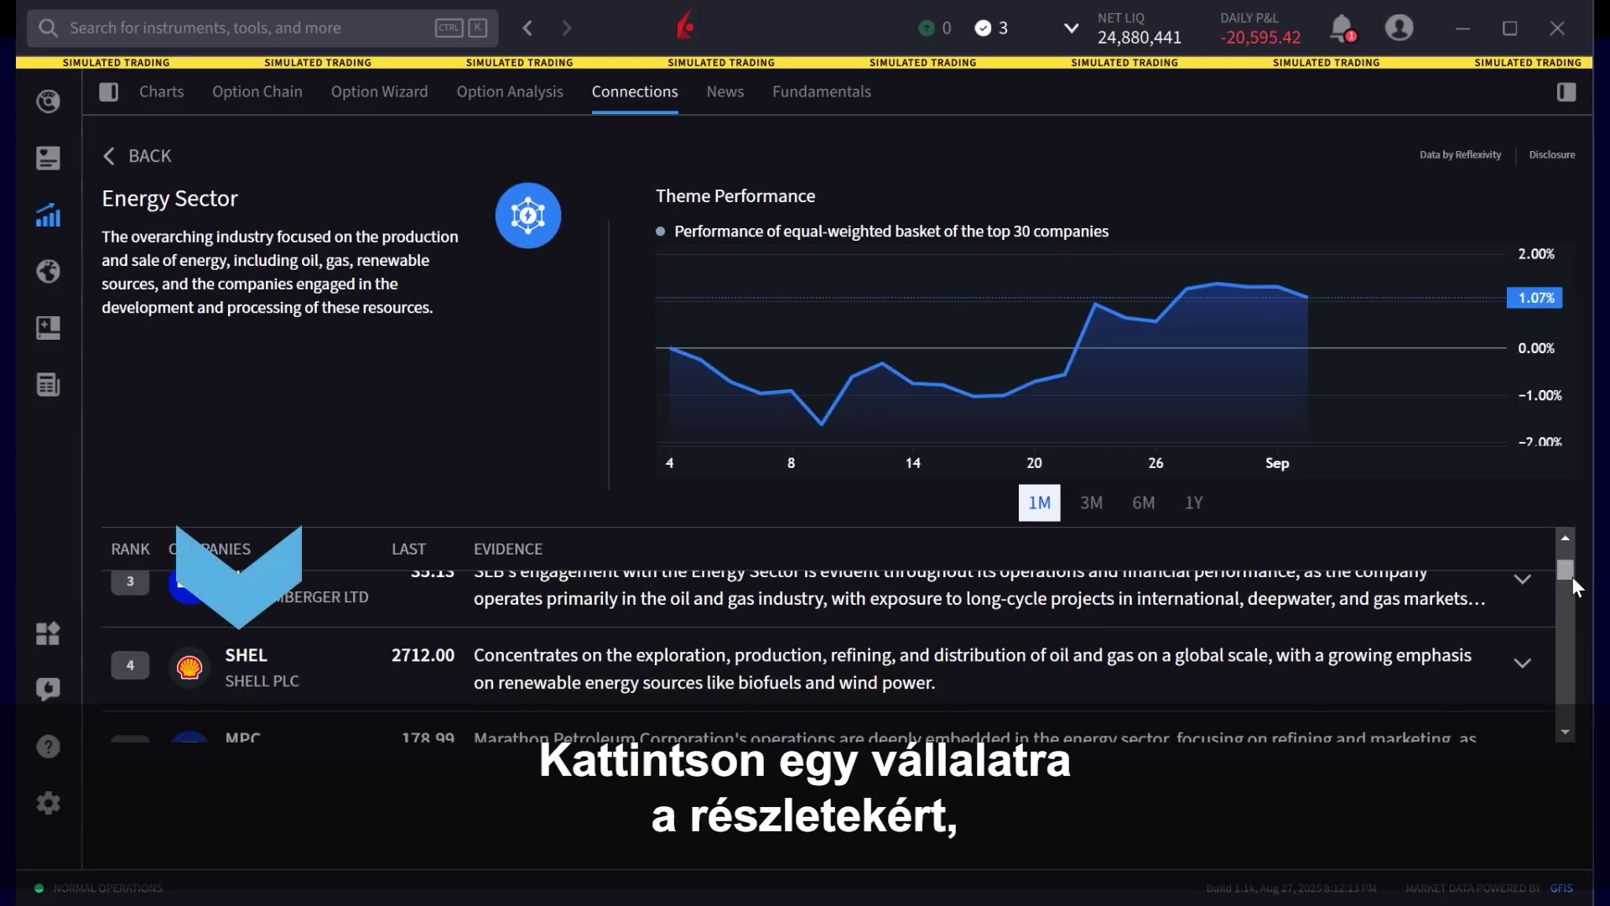
pyautogui.click(382, 650)
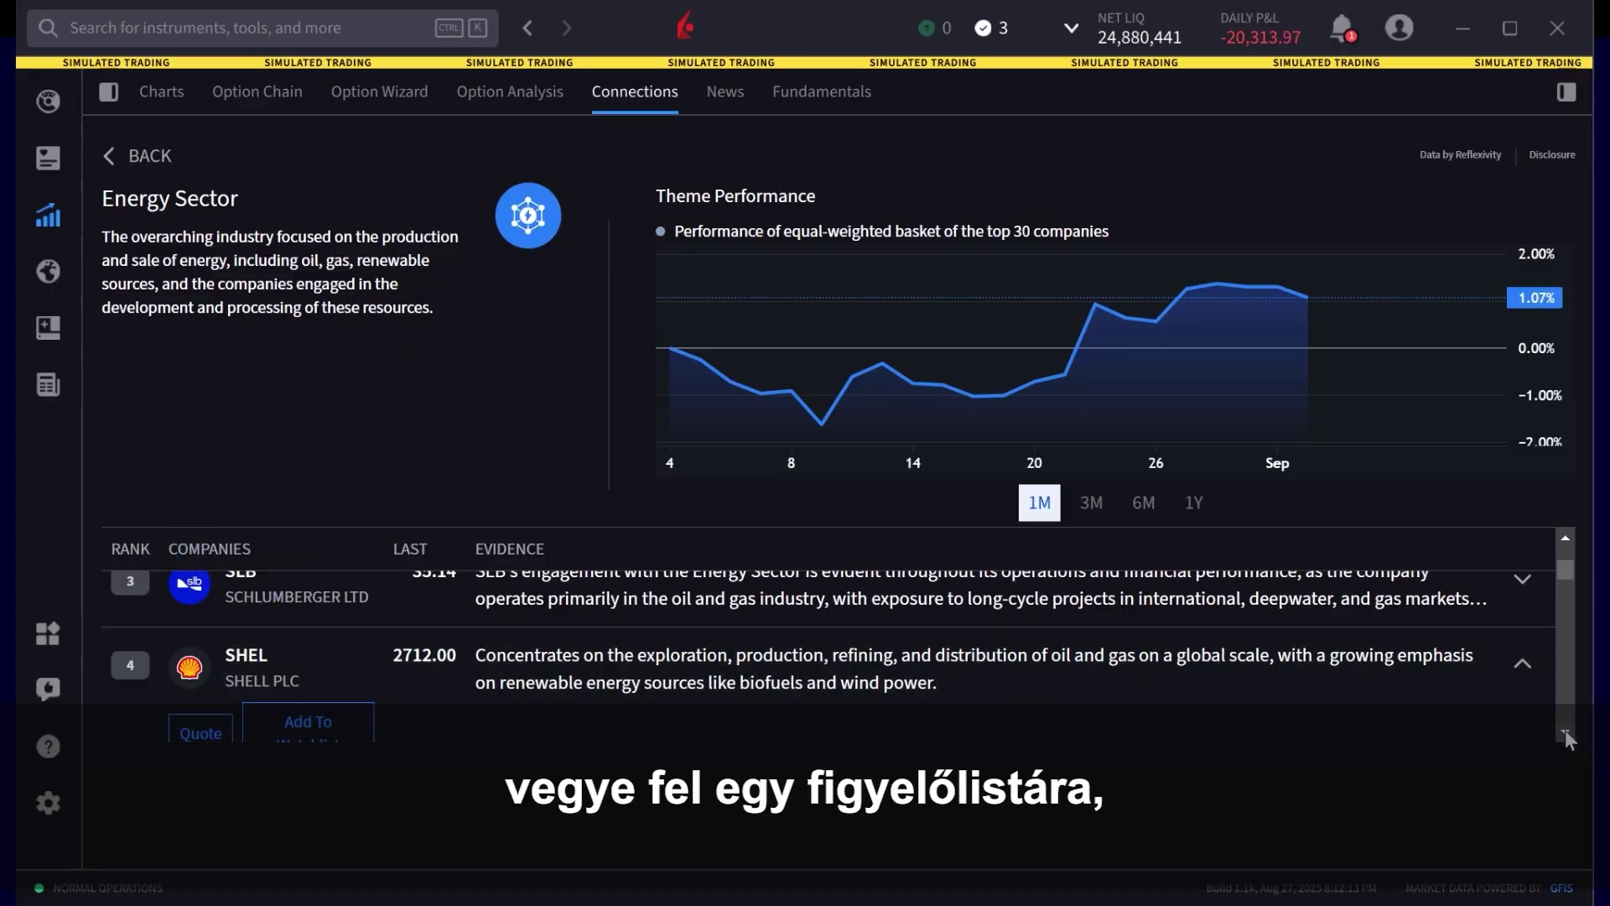
pyautogui.click(1565, 732)
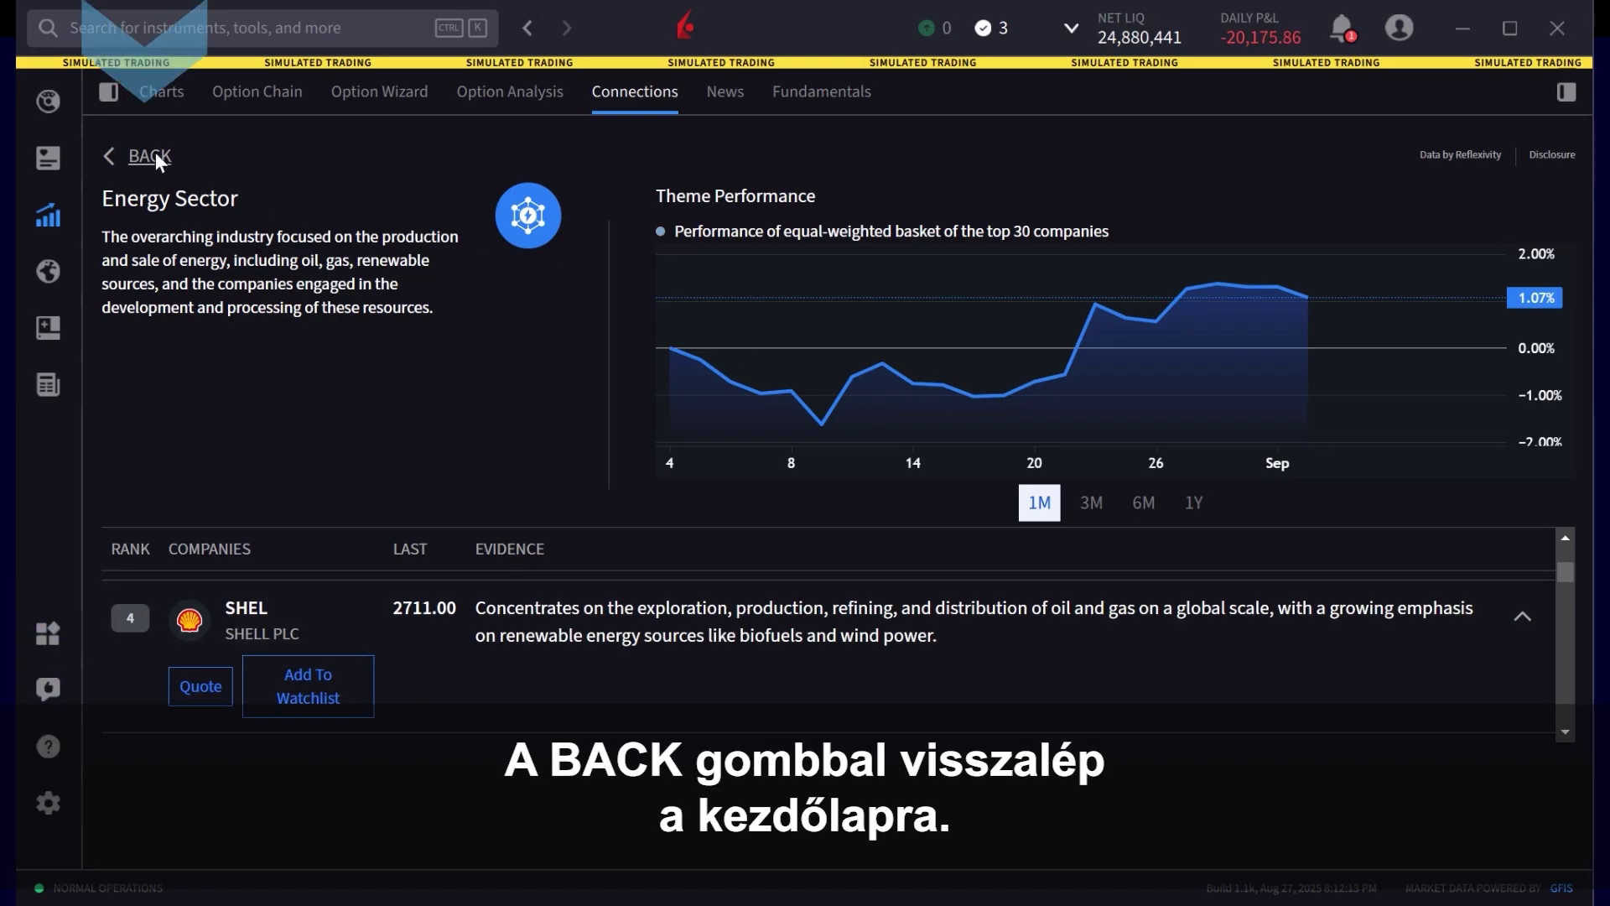
pyautogui.click(151, 156)
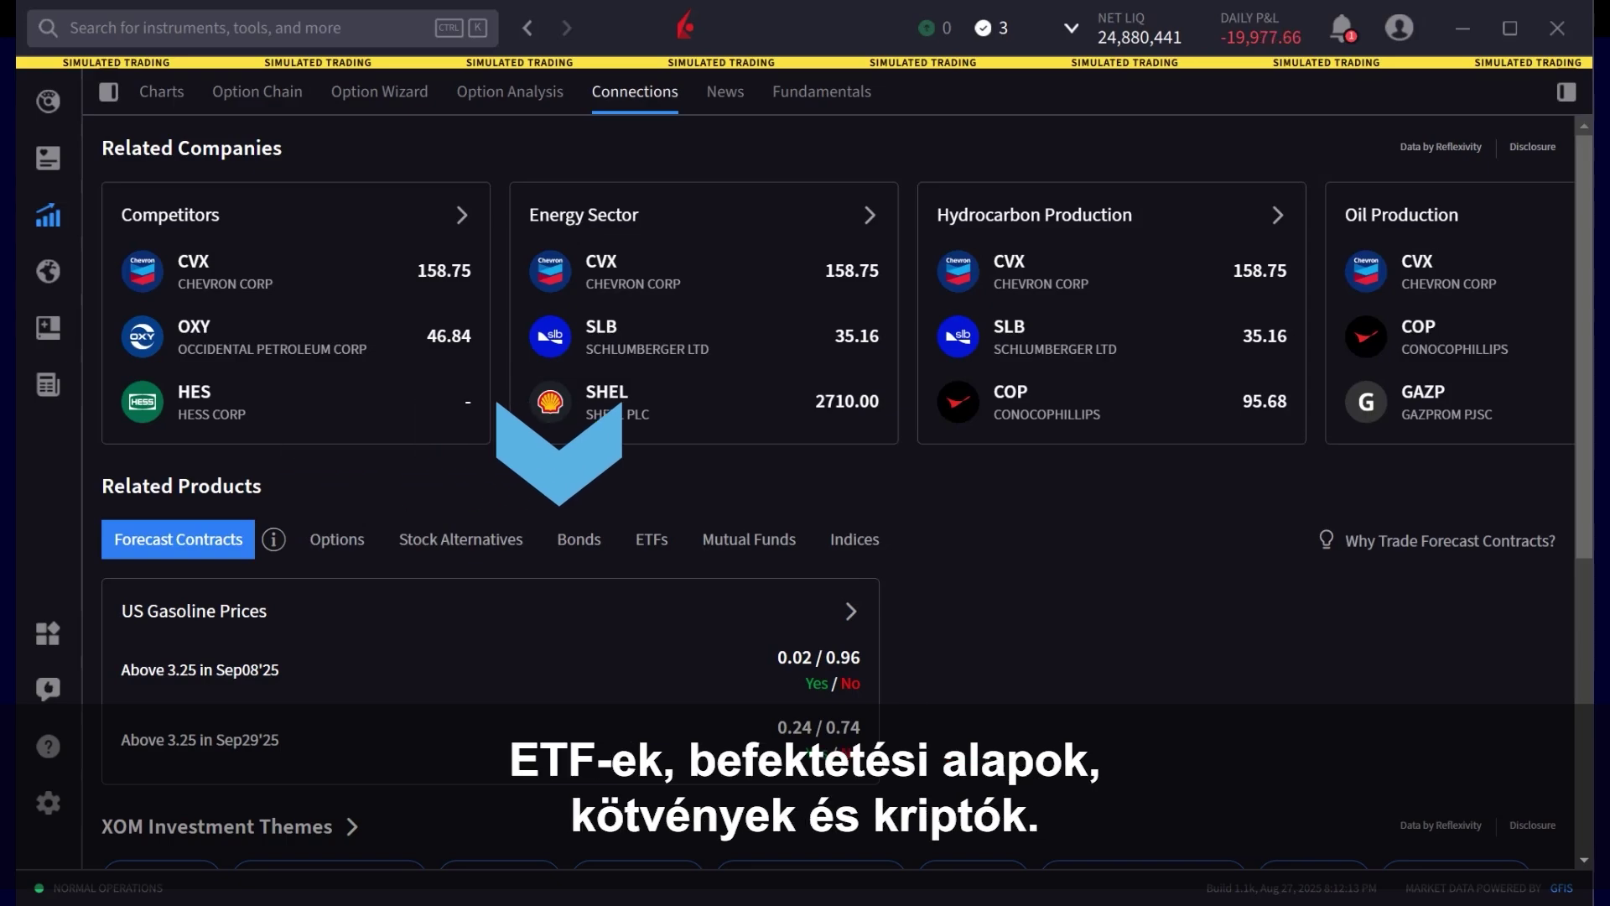
# Show XOM's related options, view the SEP 12 '25 112 Put in the option chain, and return to Connections
pyautogui.click(328, 549)
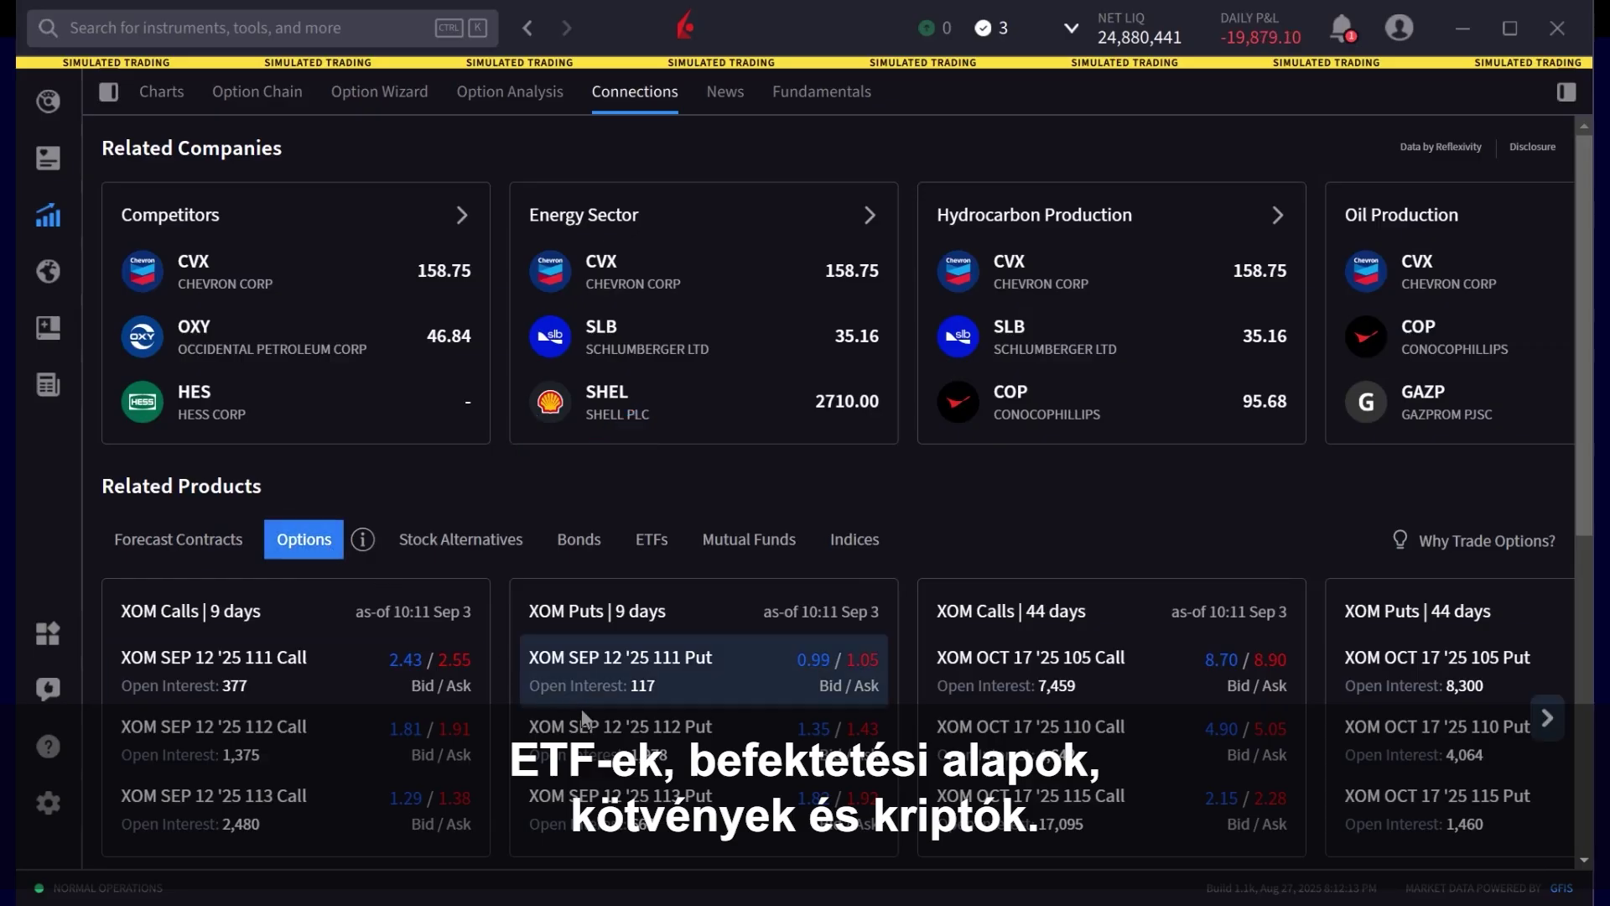
pyautogui.click(618, 742)
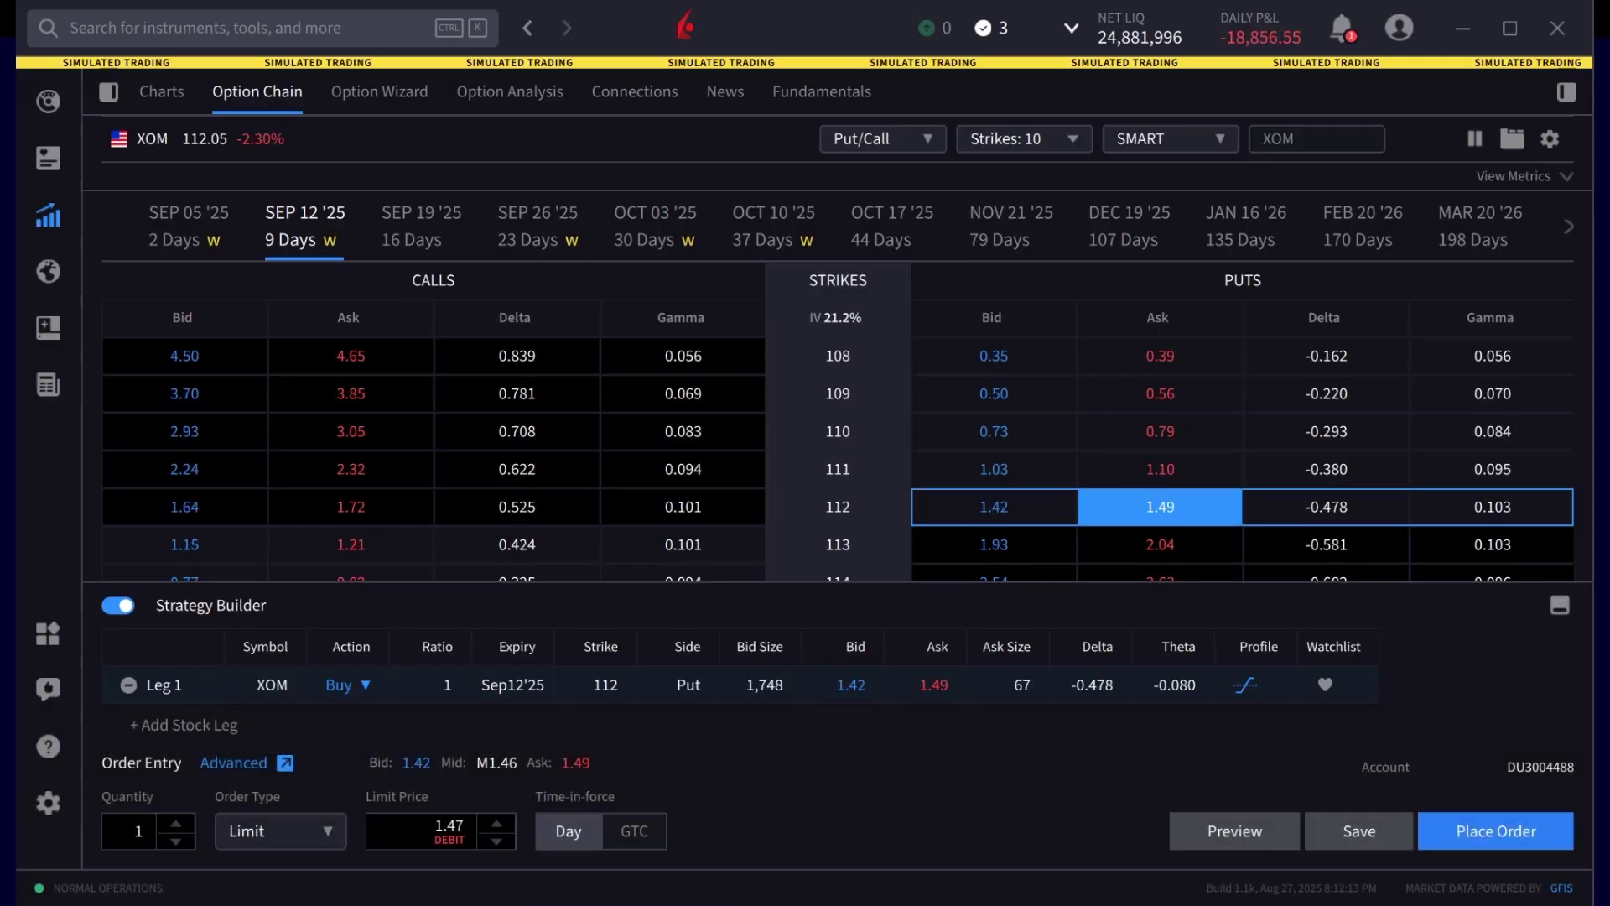
pyautogui.click(654, 94)
# Examine the Oil Production investment theme and its company evidence, and go back to the XOM Connections overview
pyautogui.moveTo(1582, 374); pyautogui.dragTo(1584, 697)
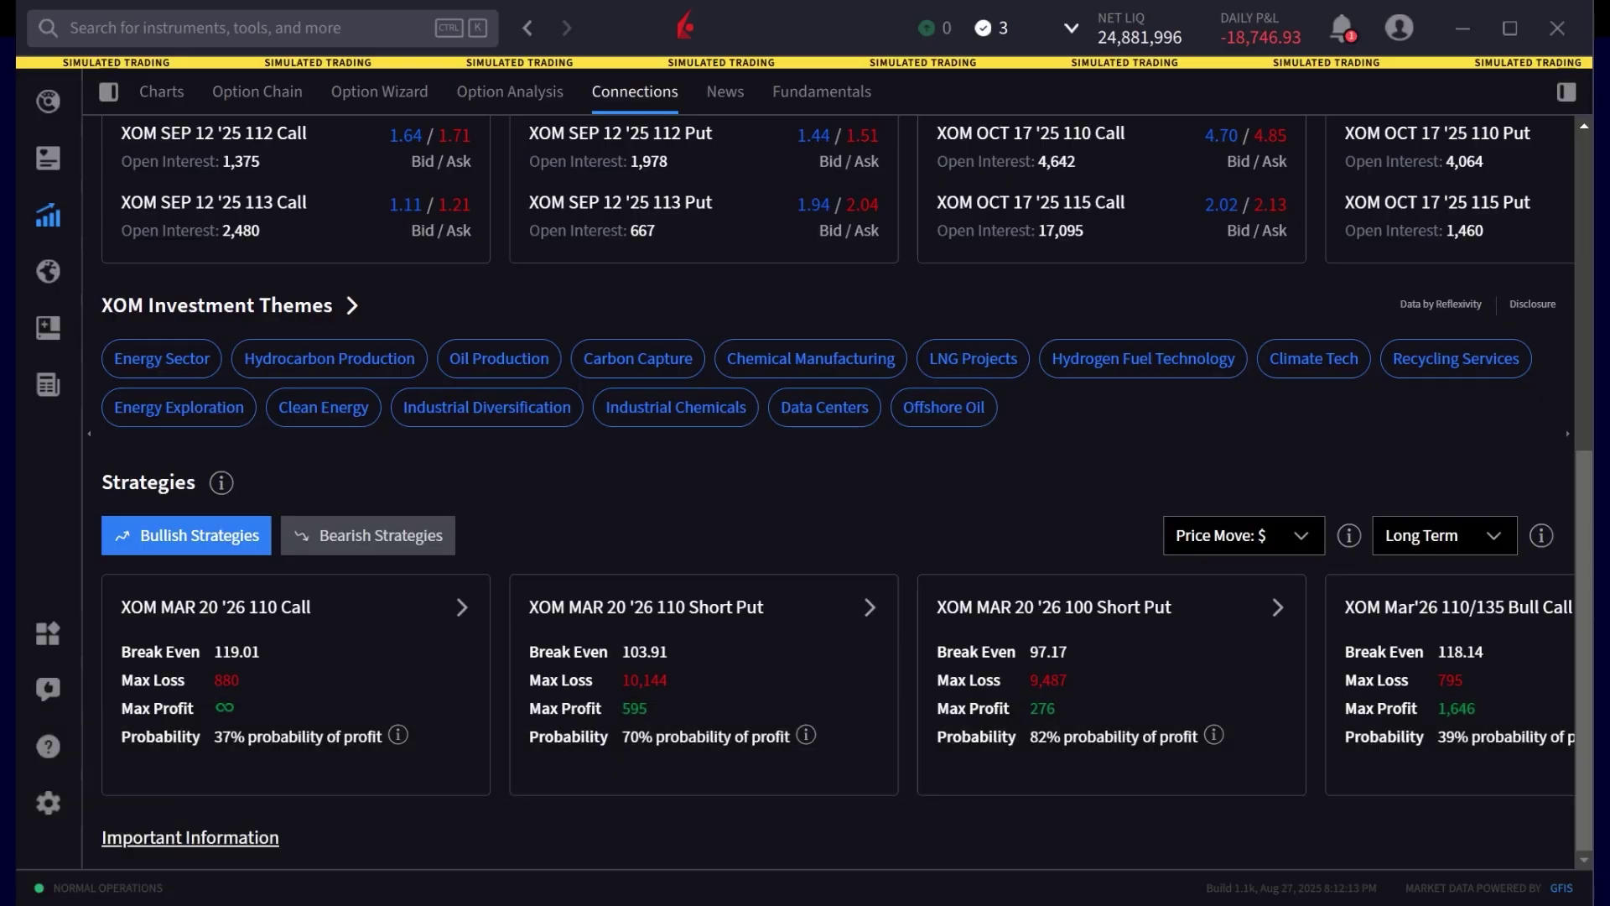
pyautogui.click(501, 362)
pyautogui.moveTo(1541, 577); pyautogui.dragTo(1543, 648)
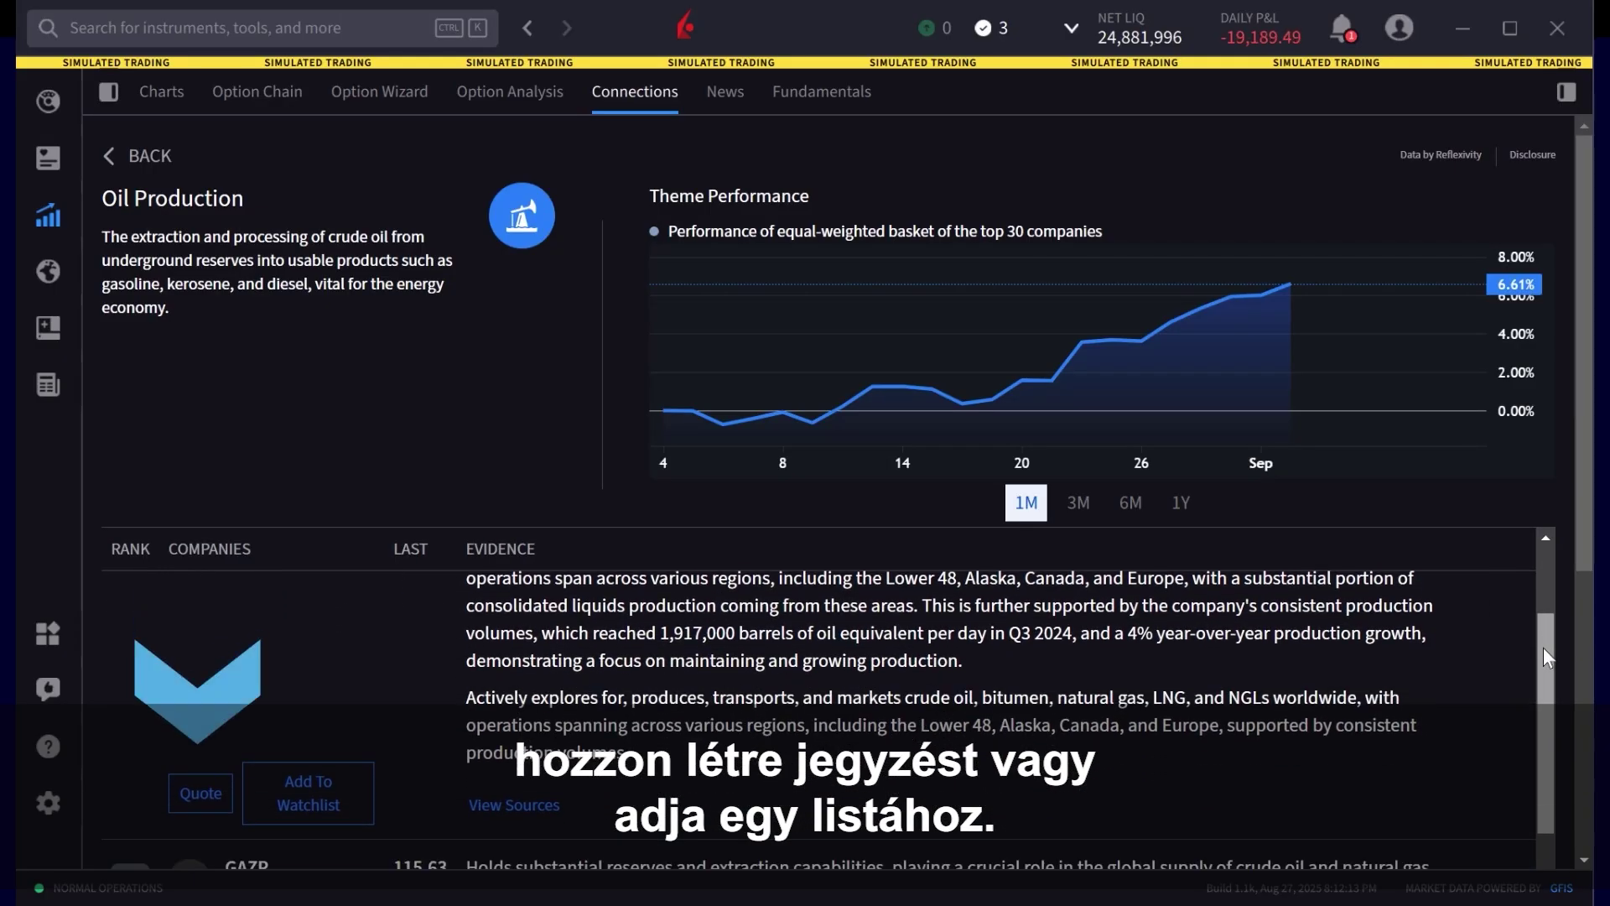
pyautogui.click(153, 158)
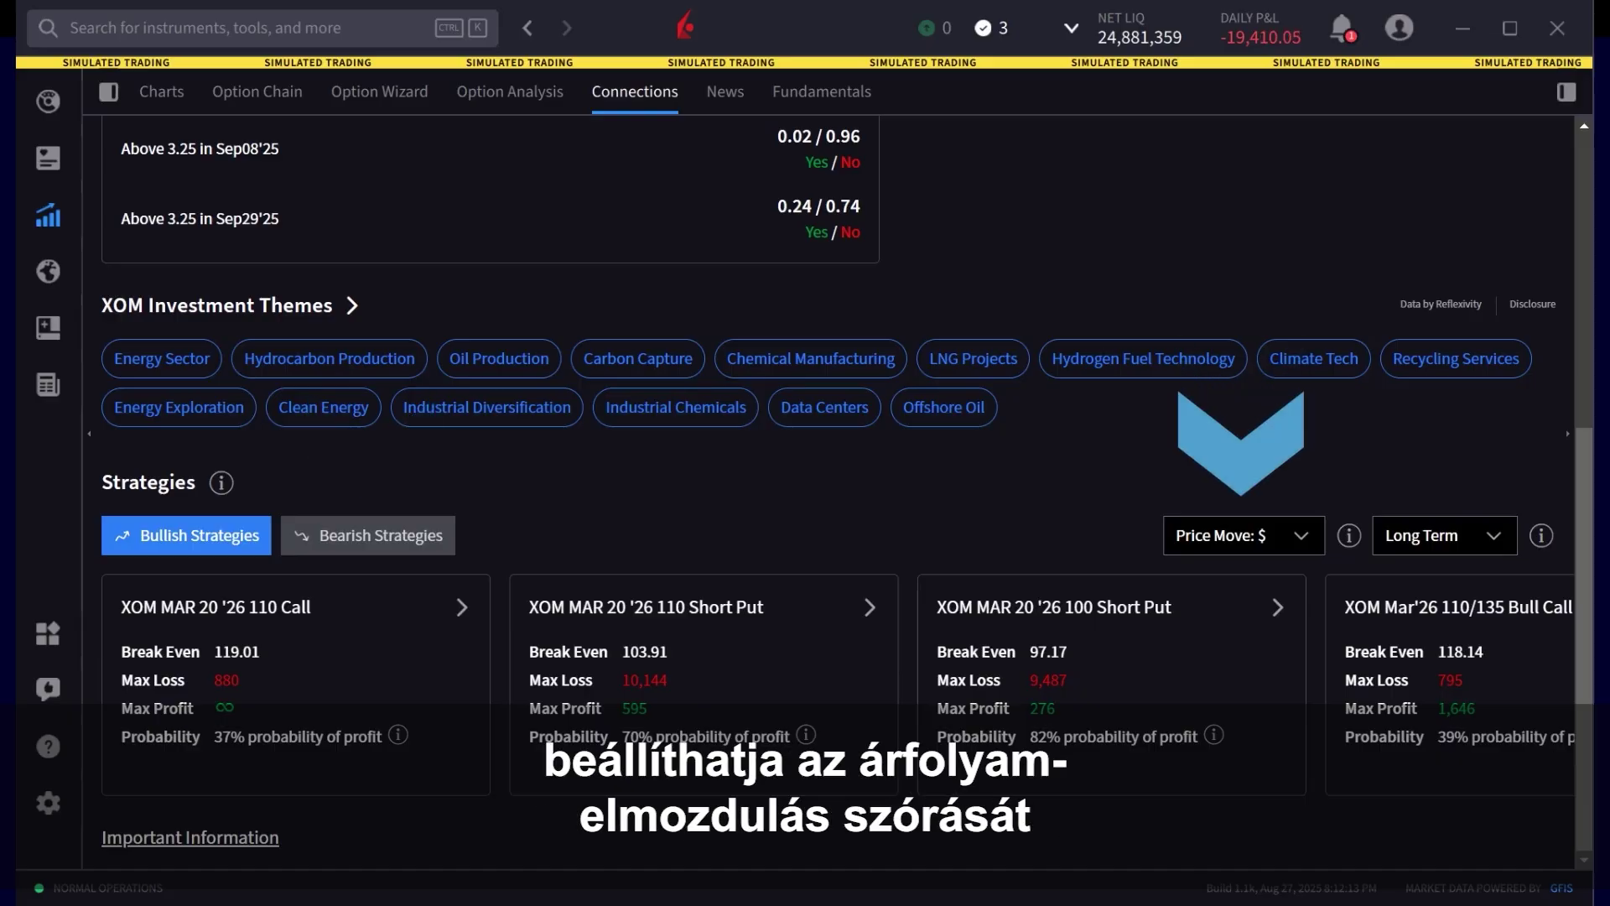
# Set the XOM bullish strategies to Price Move: $$ and the Medium Term time frame
pyautogui.click(1304, 532)
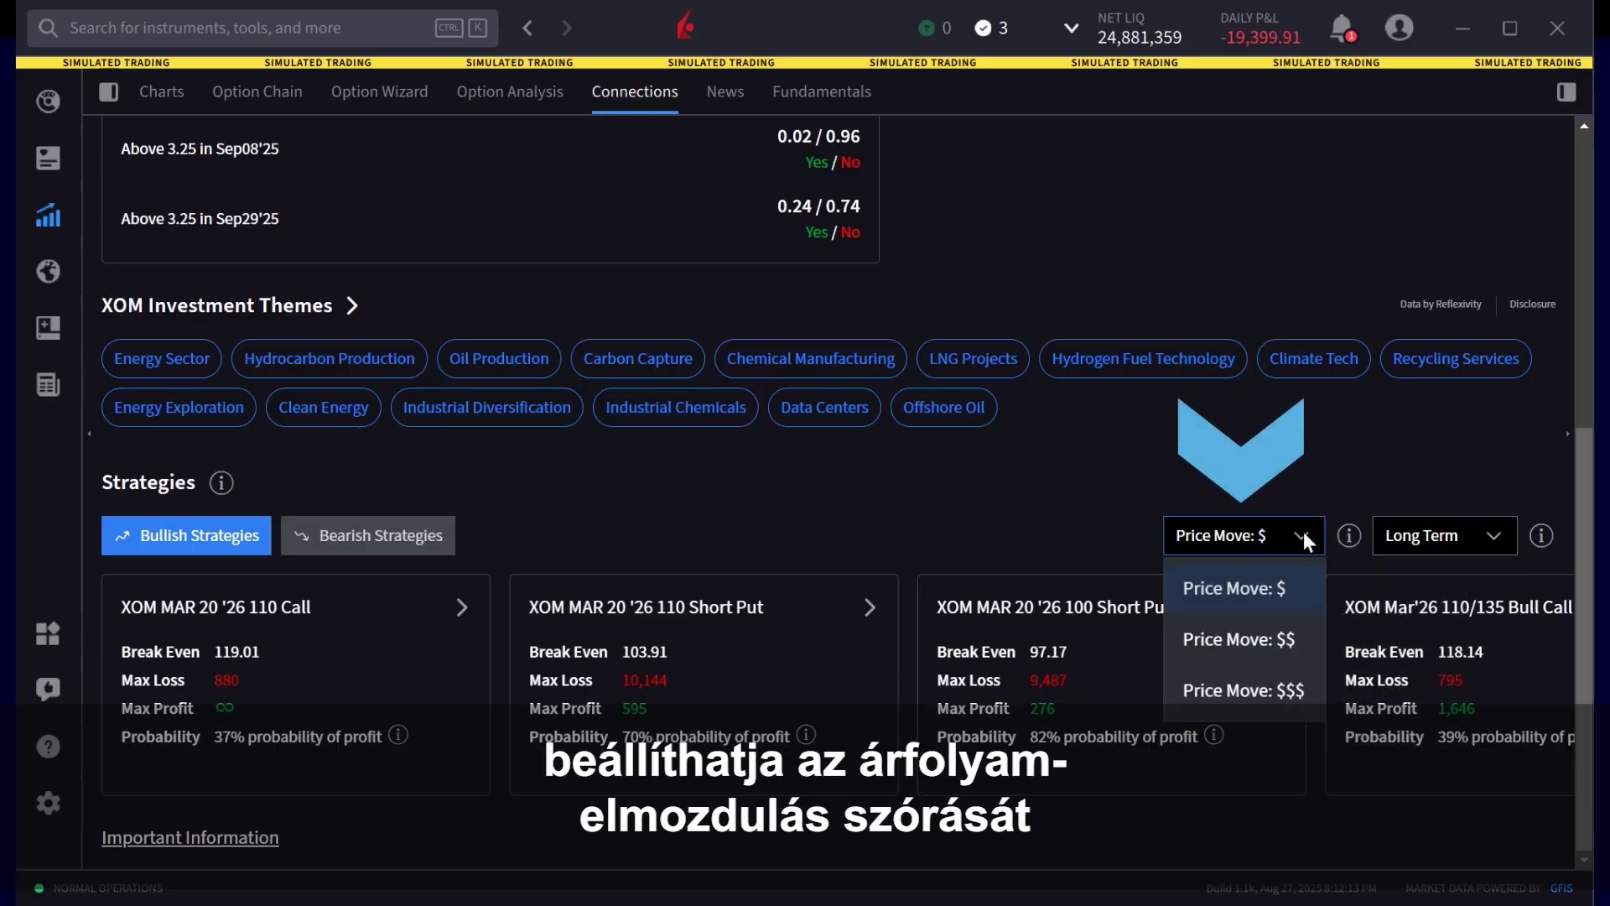
pyautogui.click(1282, 639)
pyautogui.click(1492, 600)
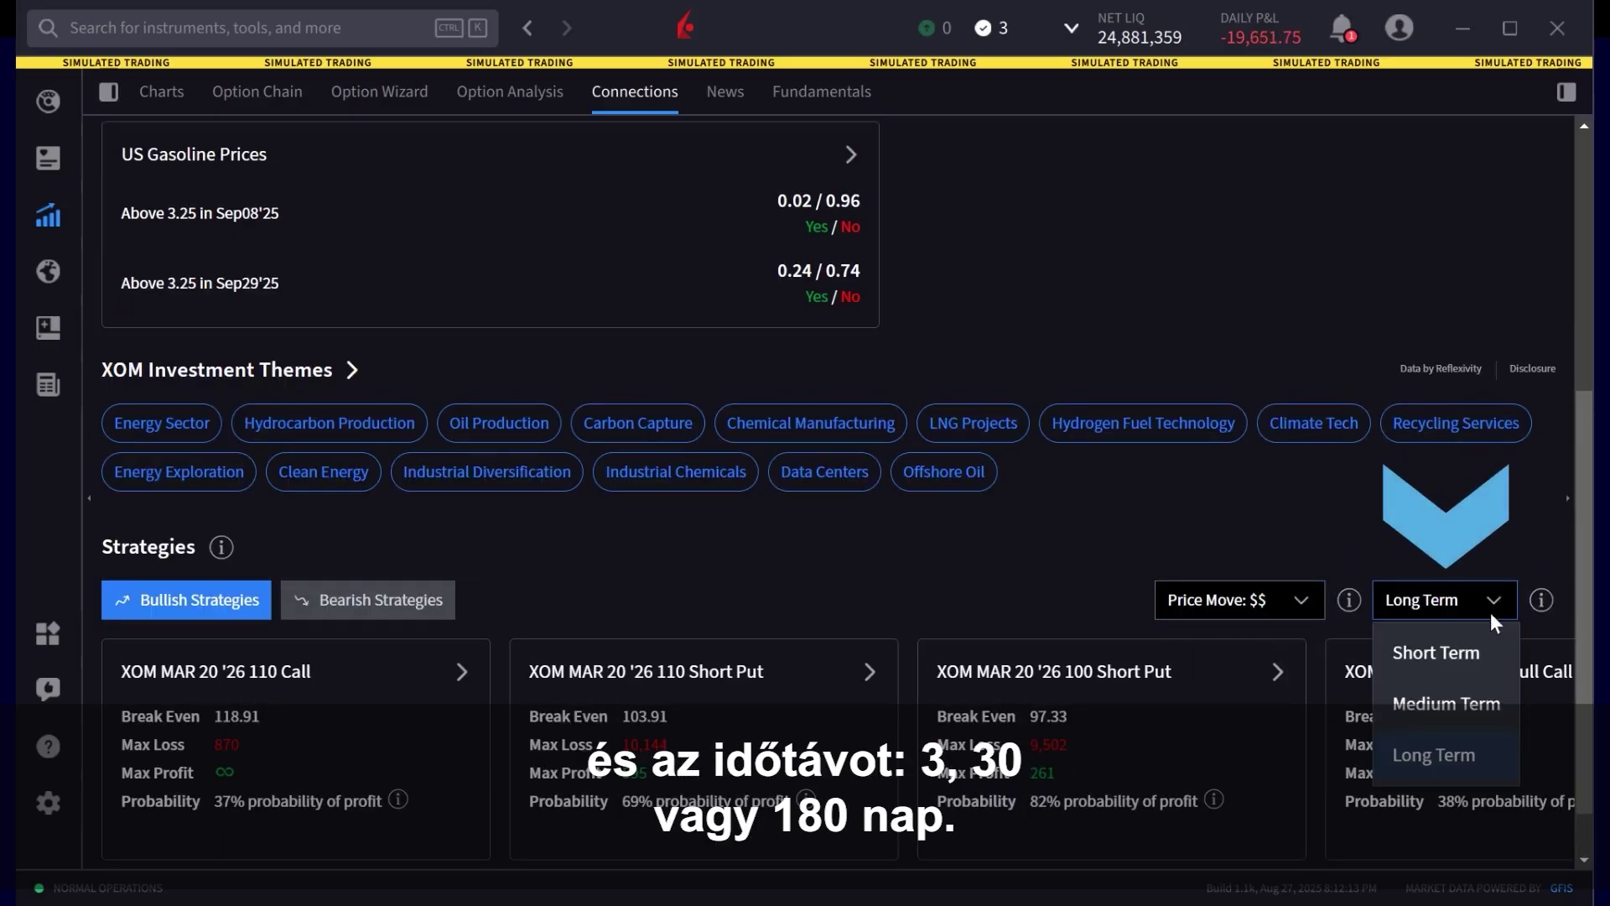
pyautogui.click(1477, 703)
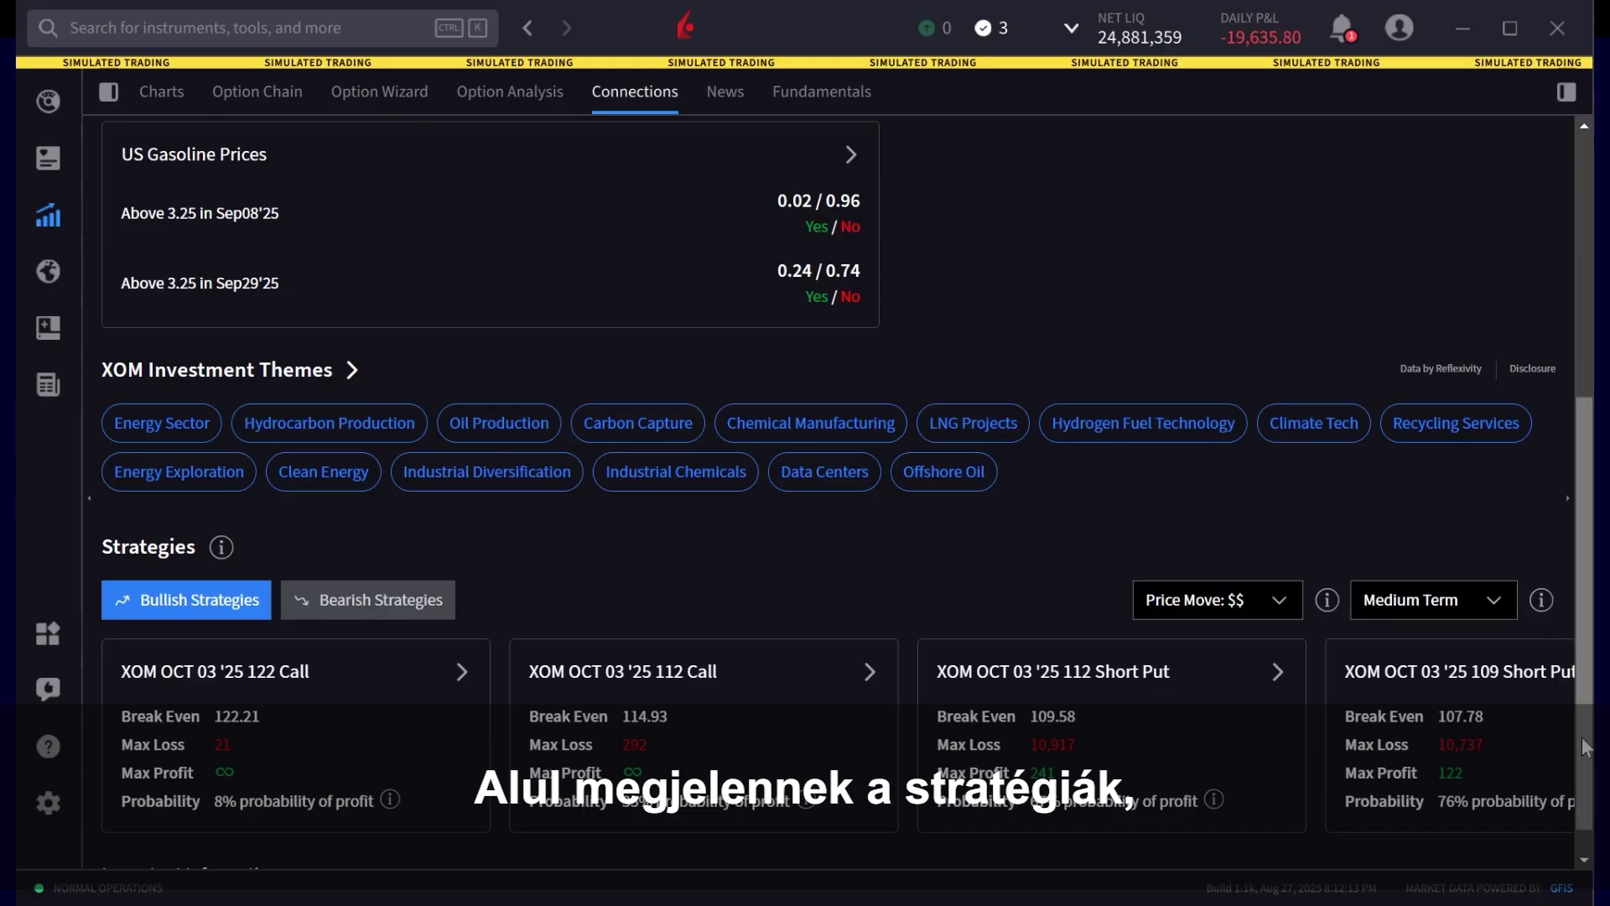
# Read how Probability of Profit is calculated from the 112 Short Put strategy's information, and close the explanation
pyautogui.scroll(-1, 848, 493)
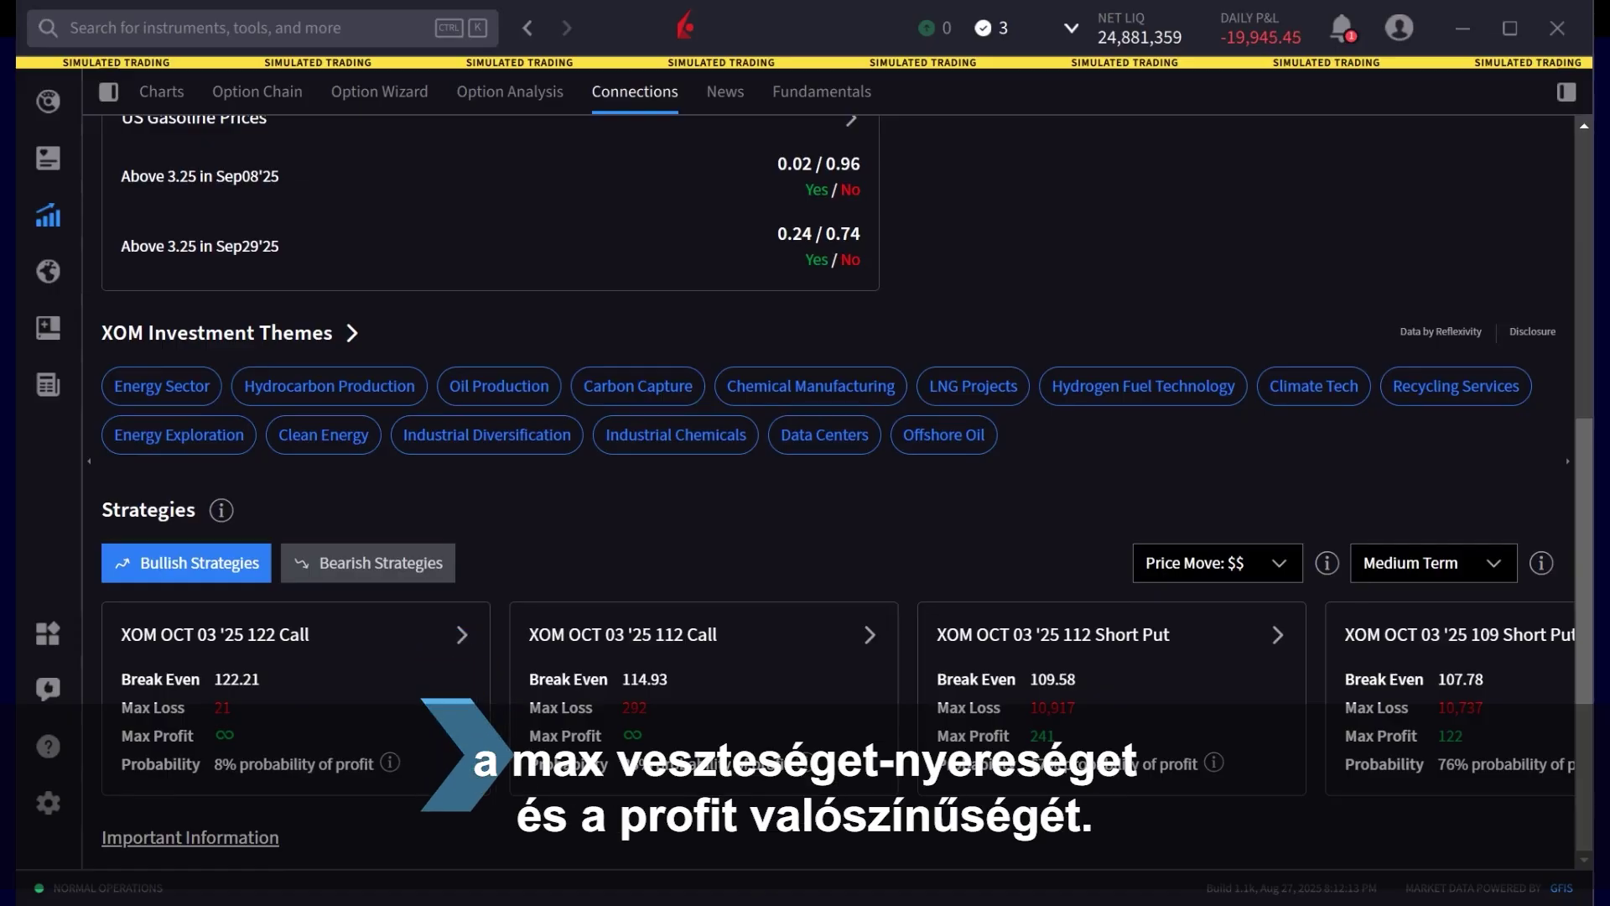
pyautogui.click(1213, 759)
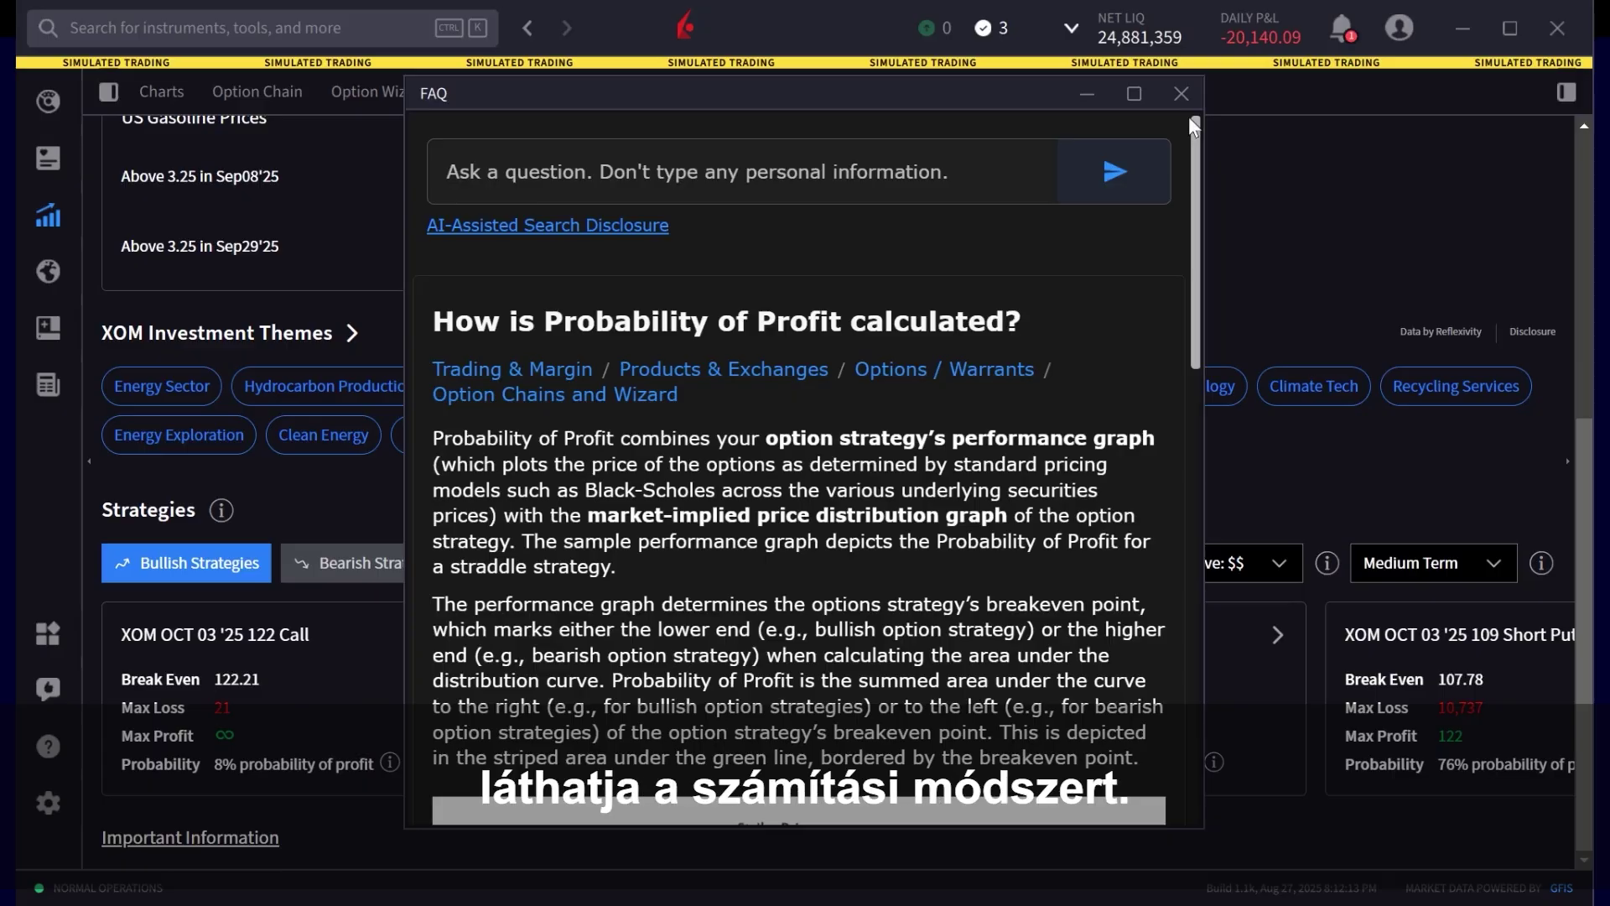
pyautogui.click(1180, 93)
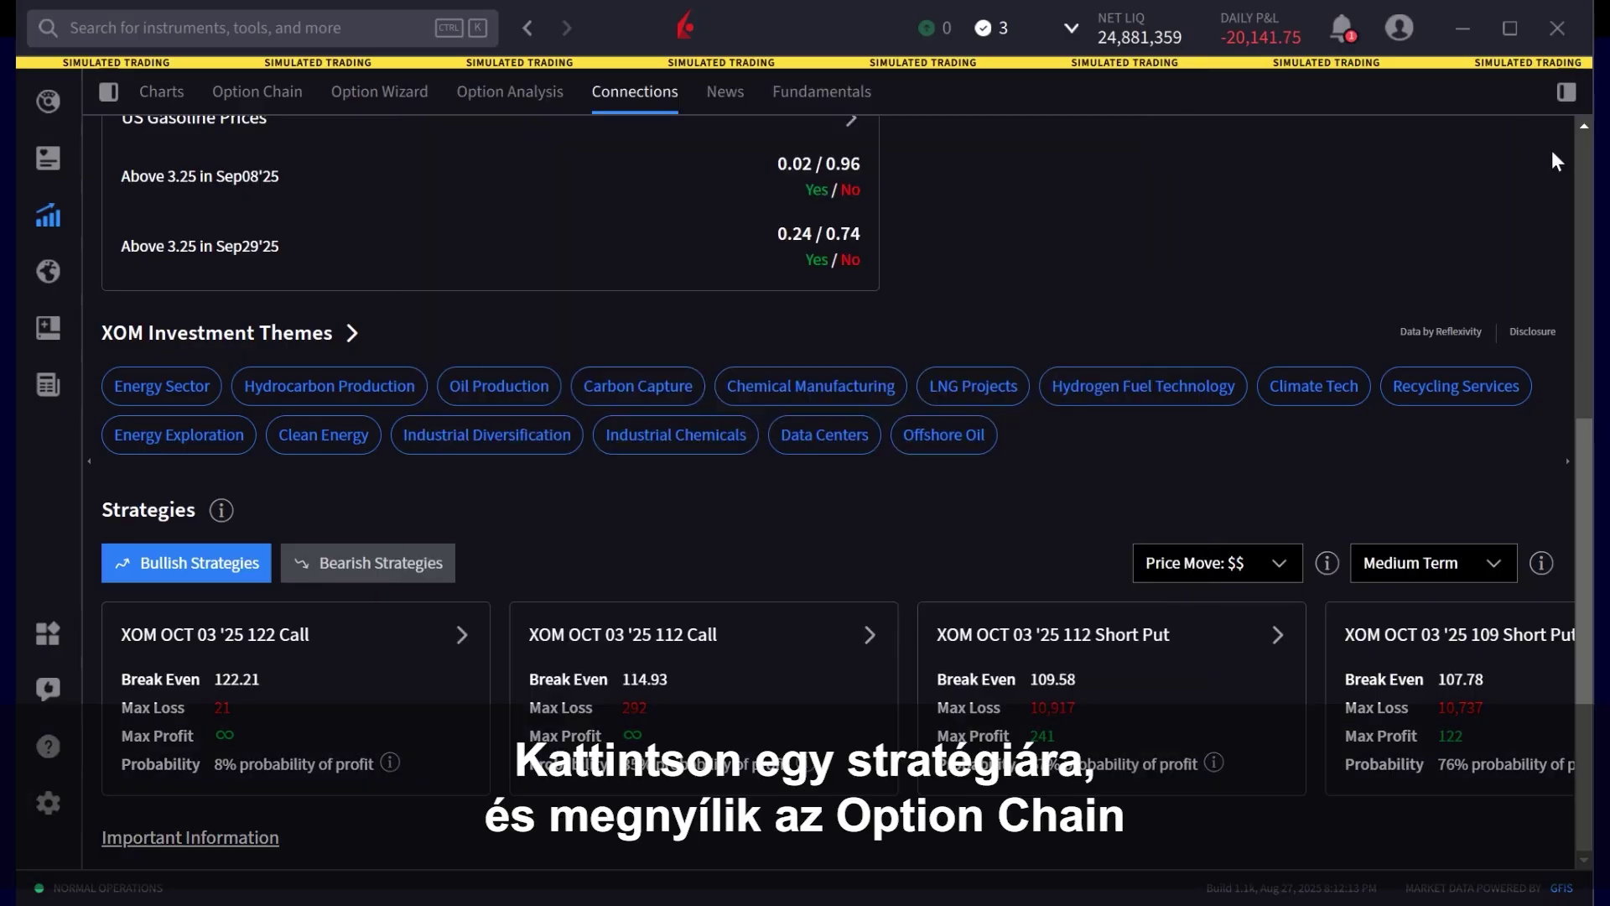
# Load the XOM Oct03 109/113 Bull Call strategy and set its order to quantity 3, limit price 2.46 and GTC
pyautogui.click(1548, 699)
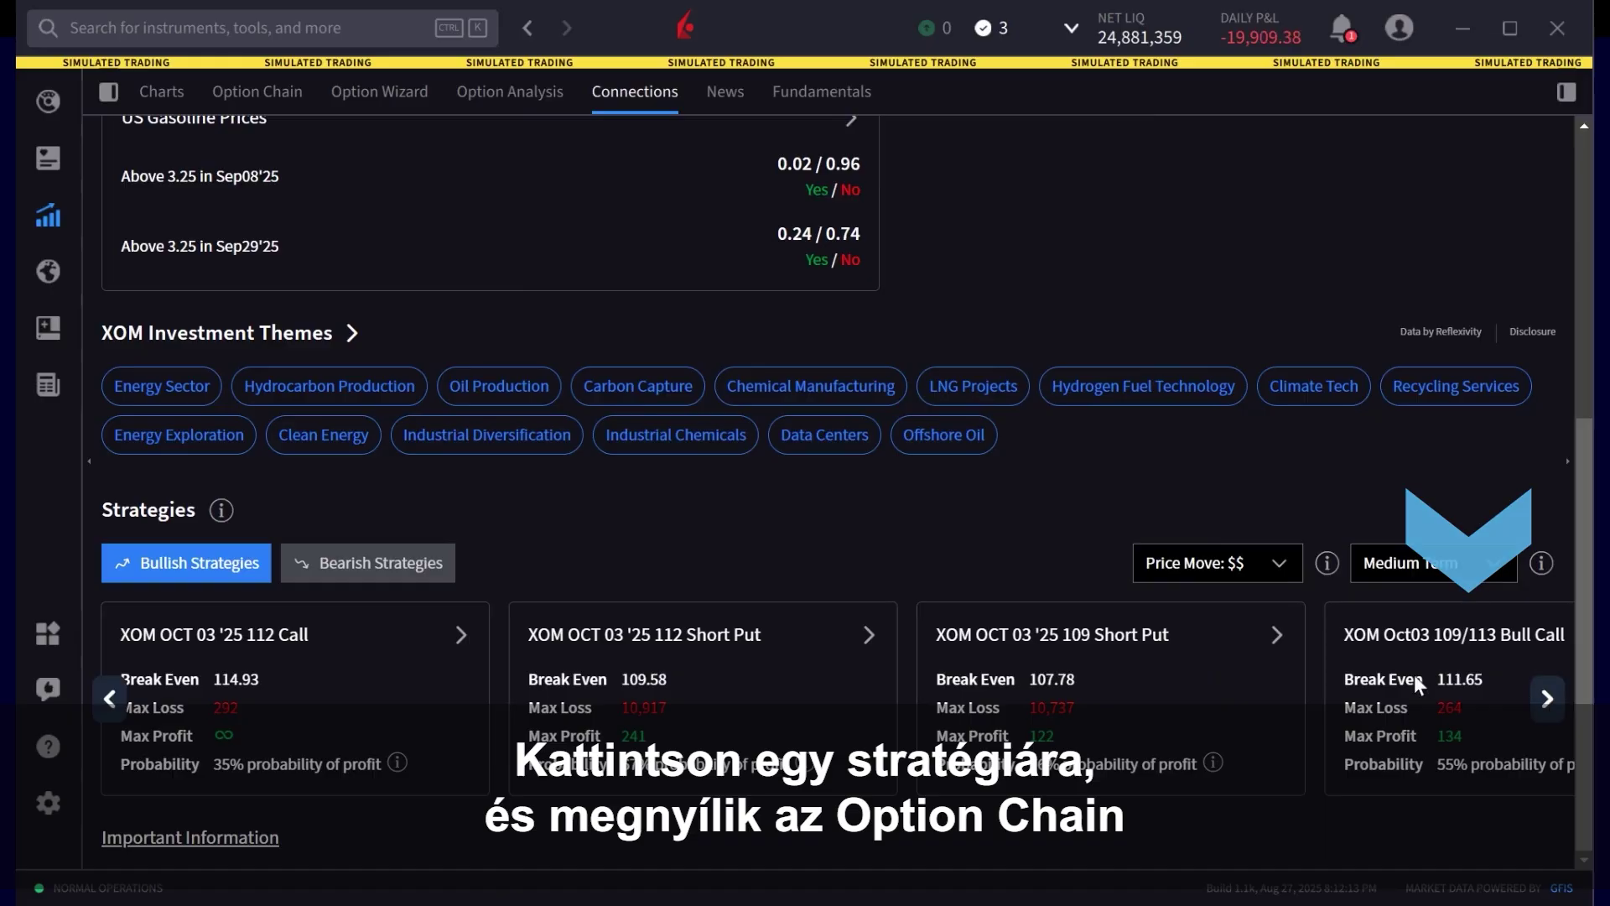
pyautogui.click(1414, 674)
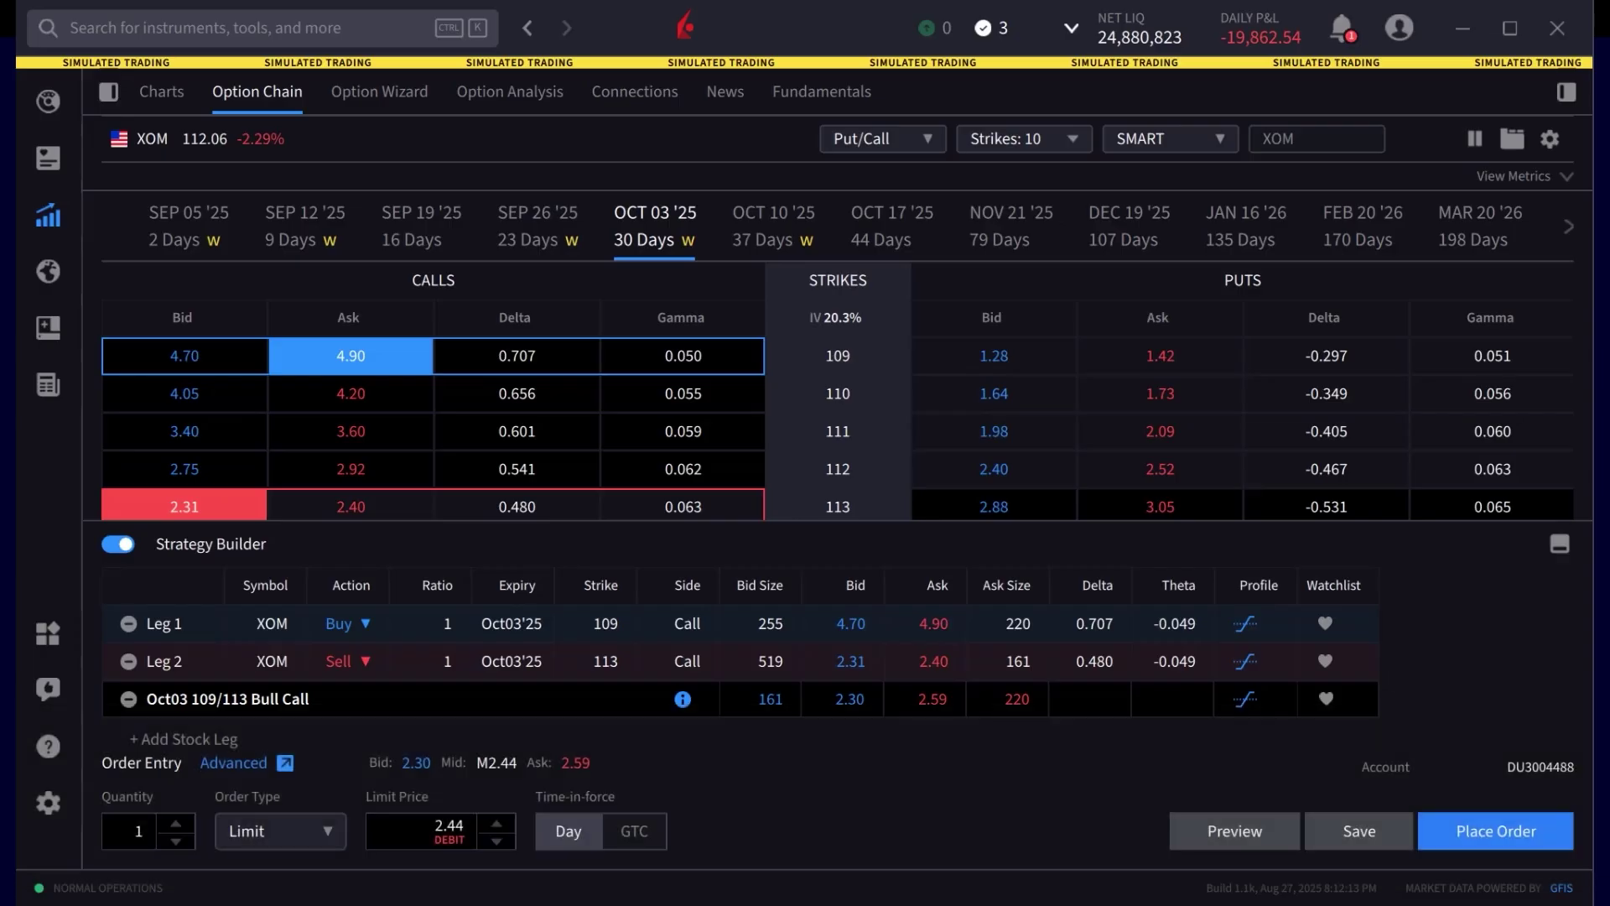
pyautogui.click(175, 823)
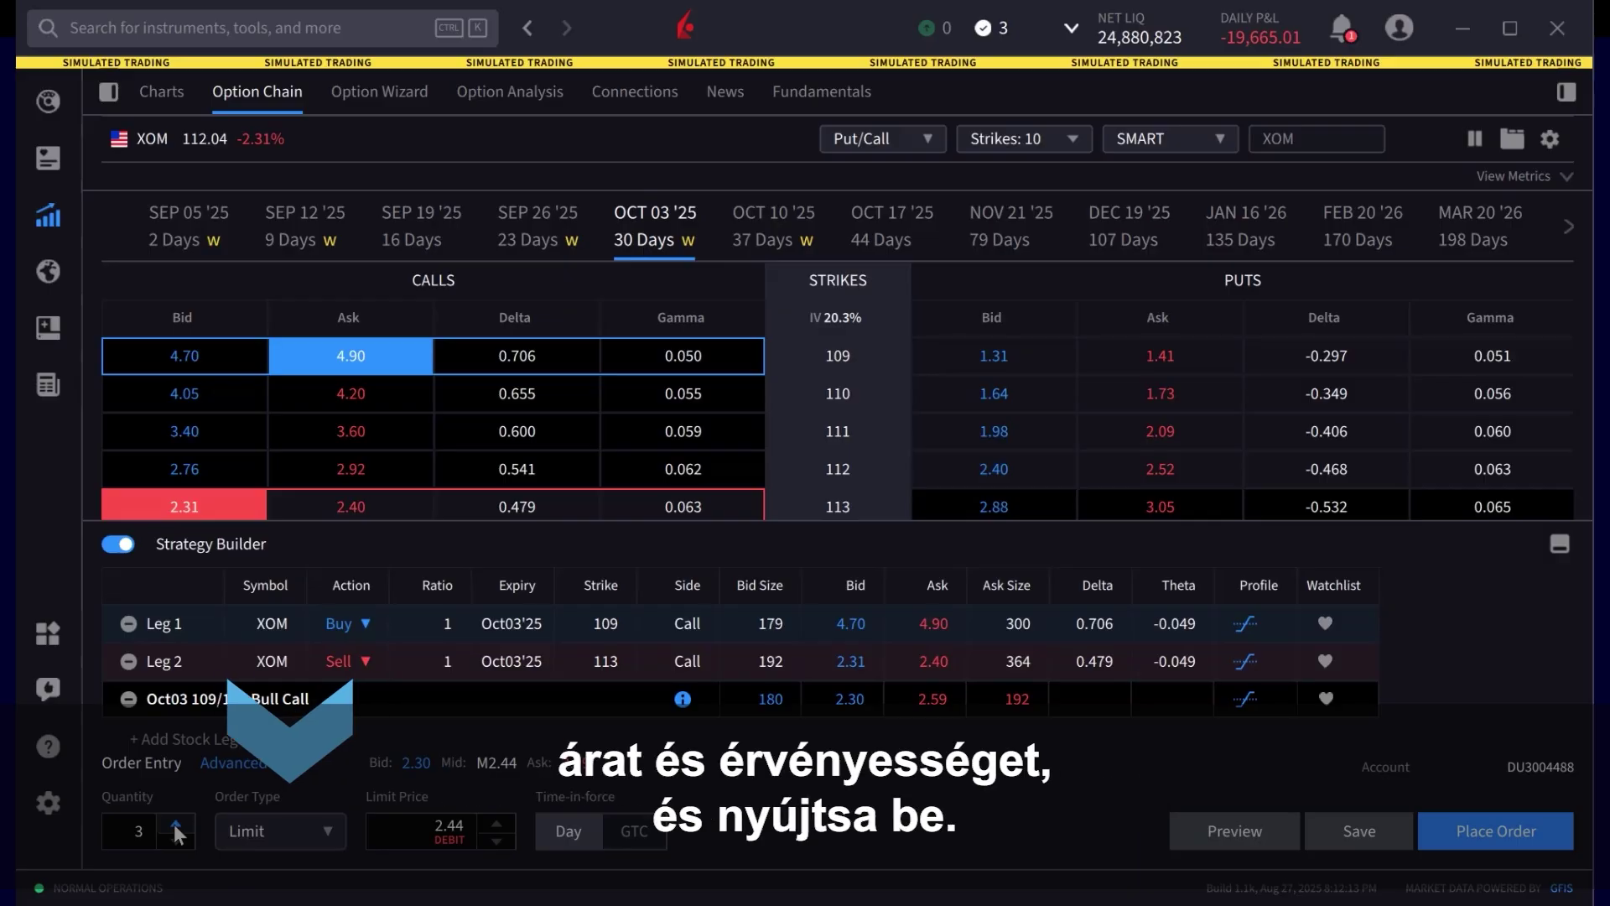
pyautogui.click(495, 824)
pyautogui.click(495, 825)
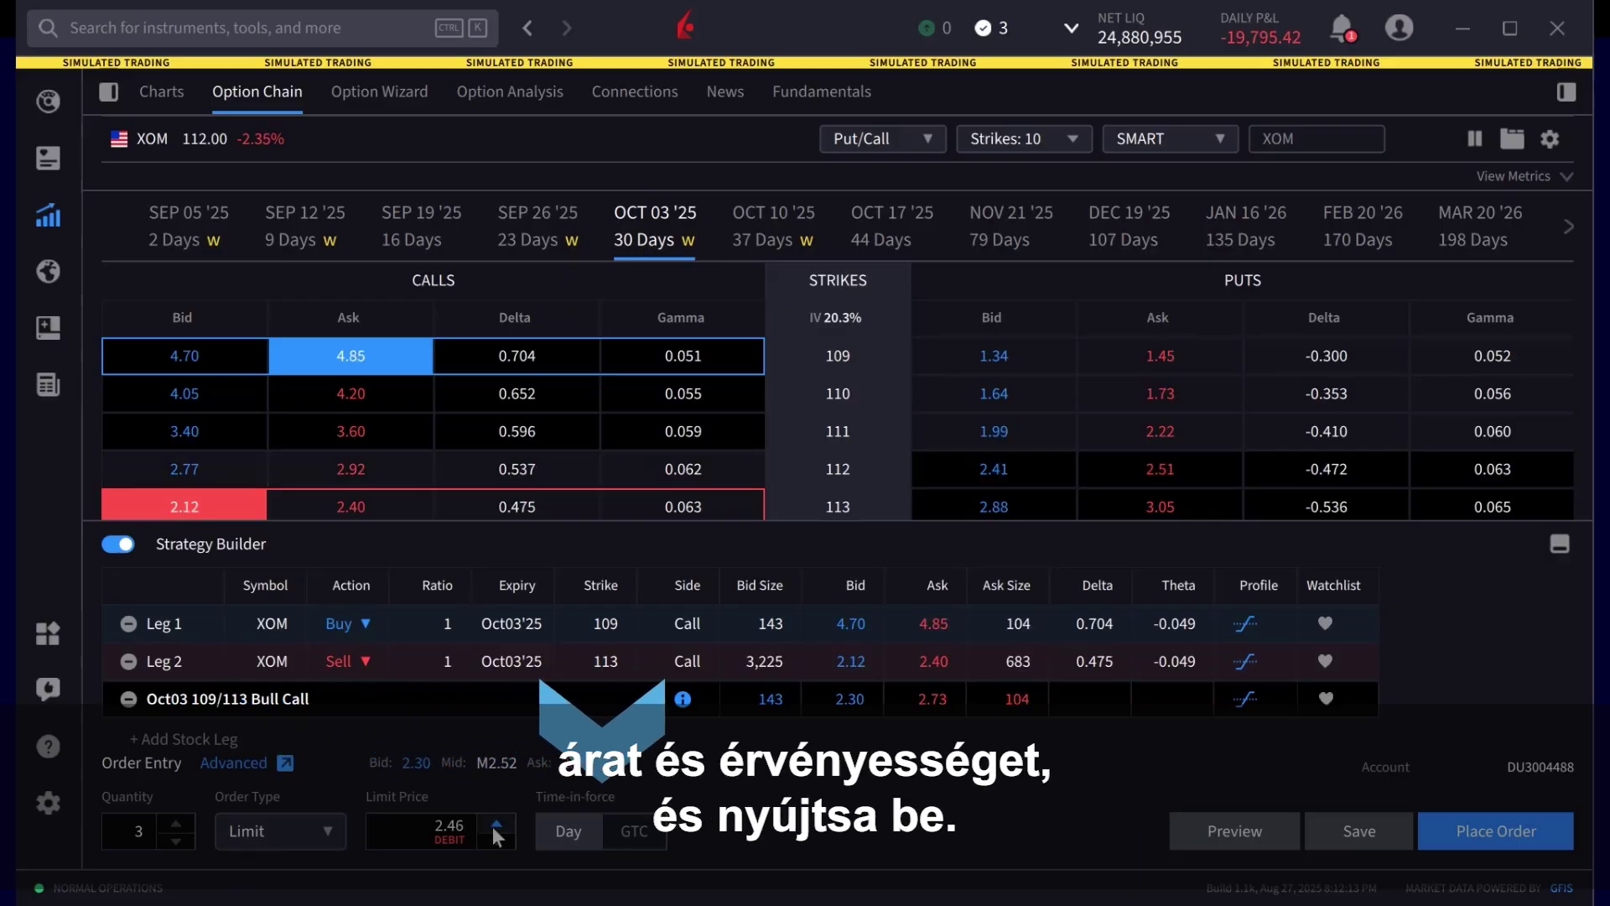
pyautogui.click(637, 833)
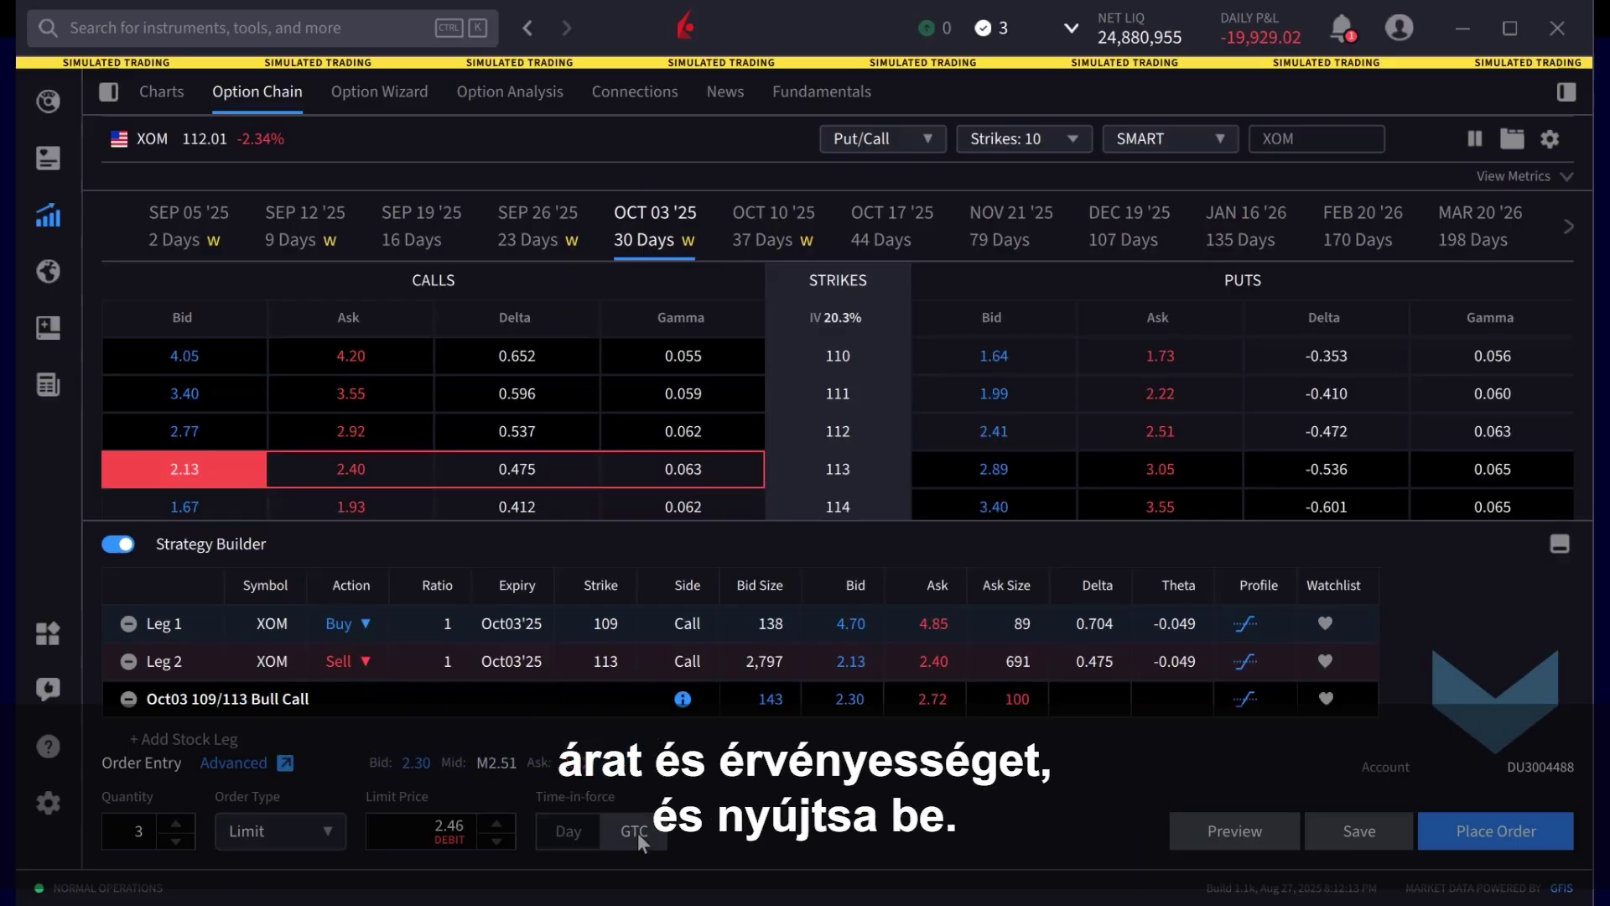
# Place the XOM bull call spread order and dismiss the order confirmation
pyautogui.click(1498, 833)
pyautogui.click(1214, 782)
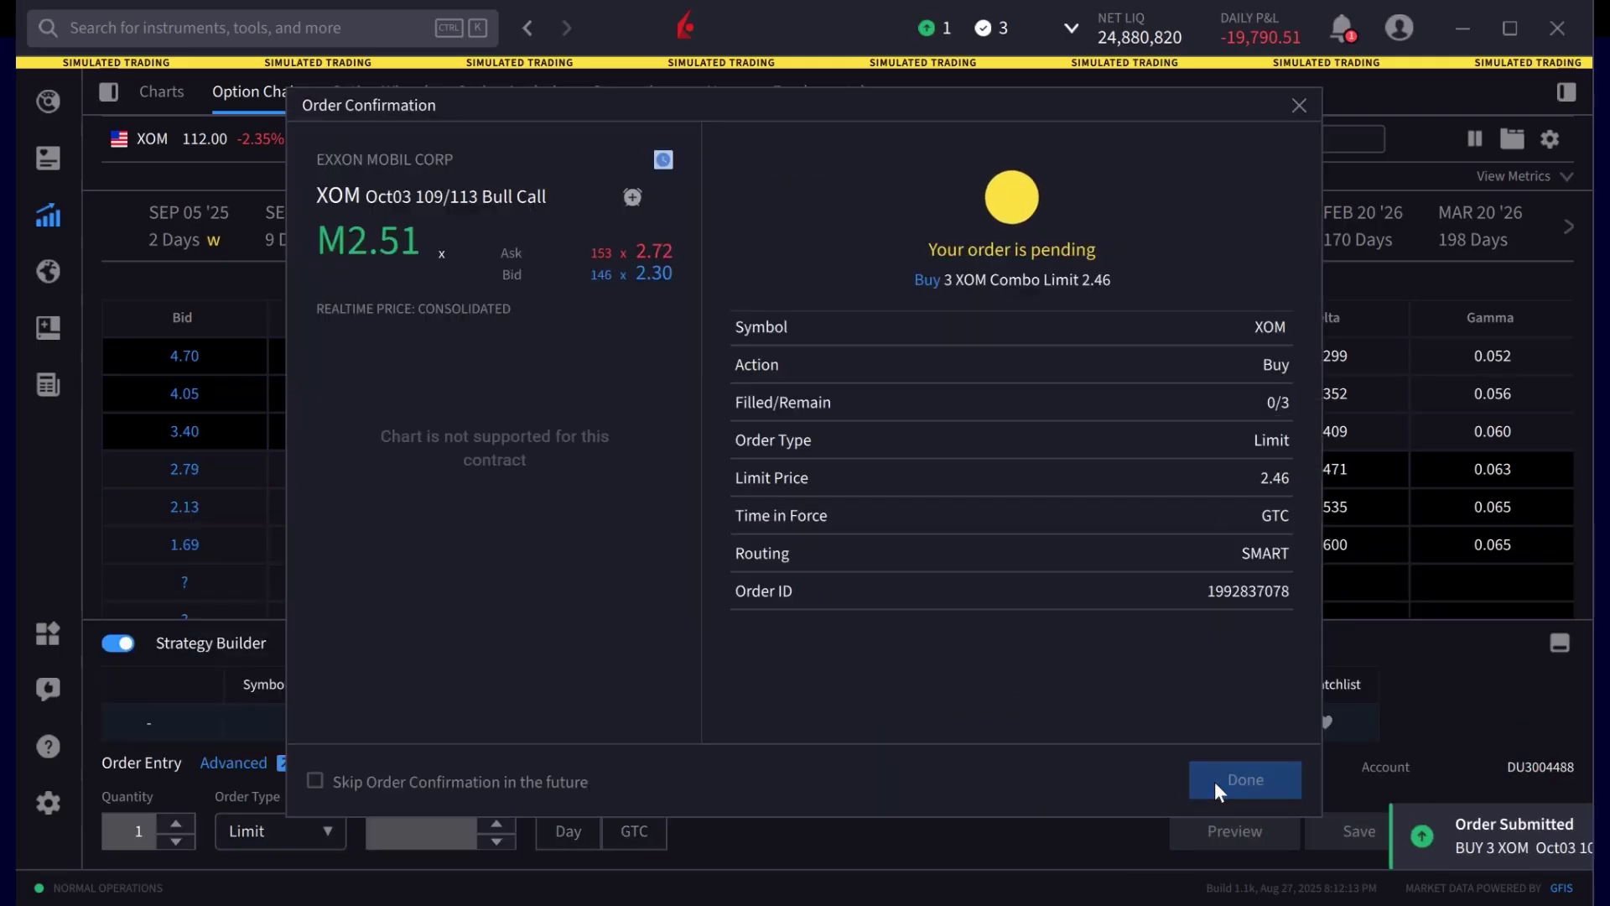
pyautogui.click(1243, 780)
# Return to Connections, look up Zillow with ticker Z, and review its related companies, products and strategies
pyautogui.click(636, 90)
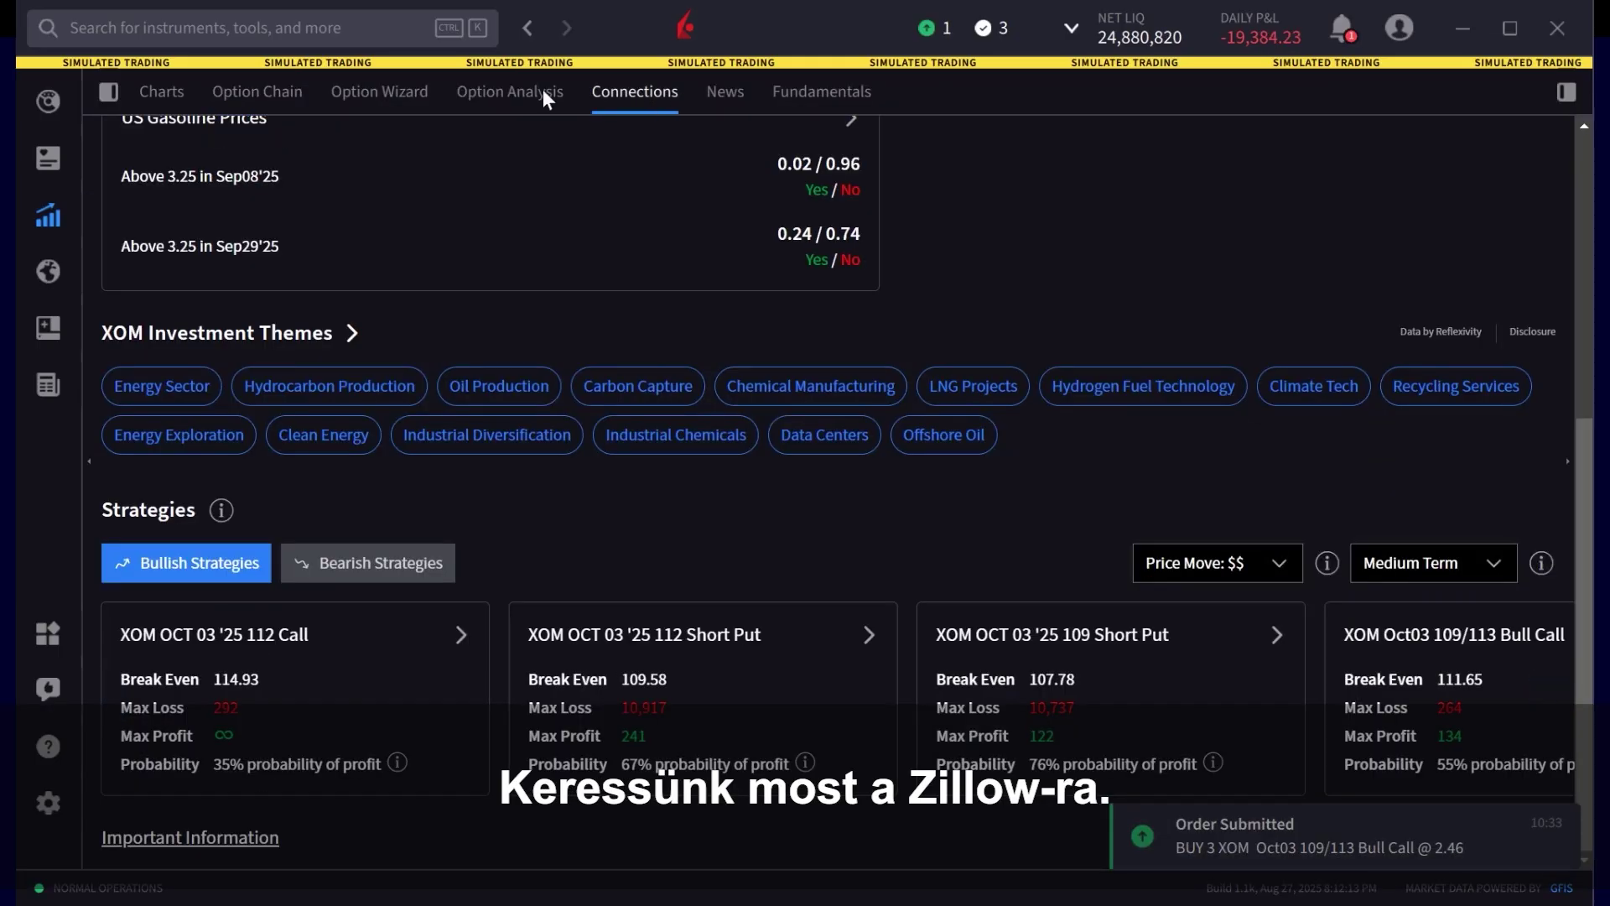
pyautogui.click(224, 30)
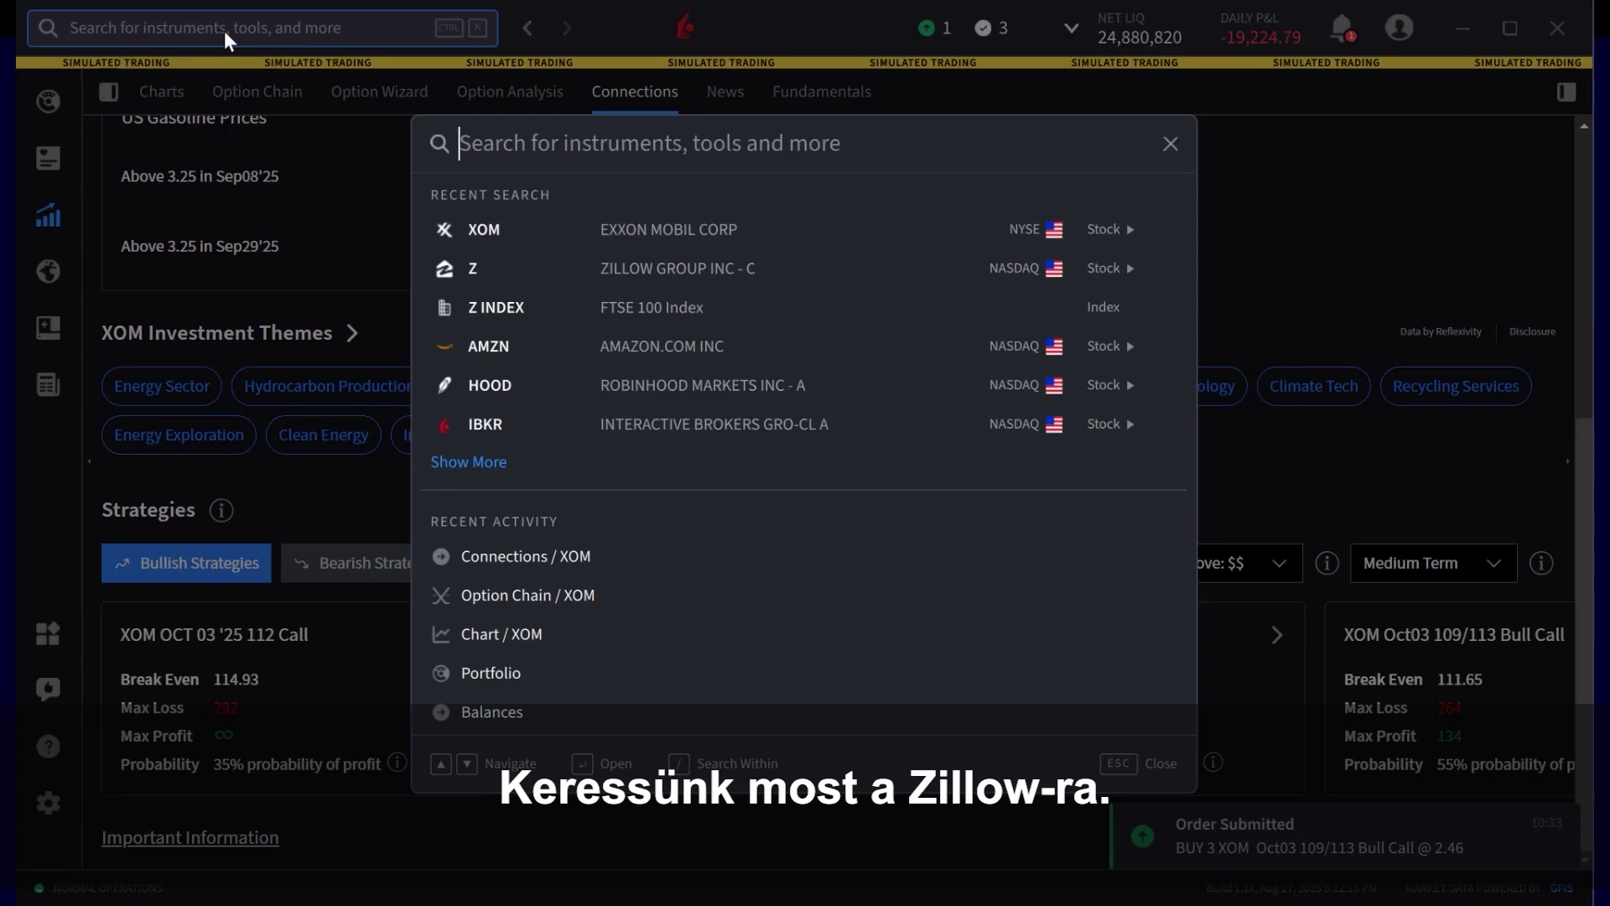
pyautogui.write('Z')
pyautogui.press('Return')
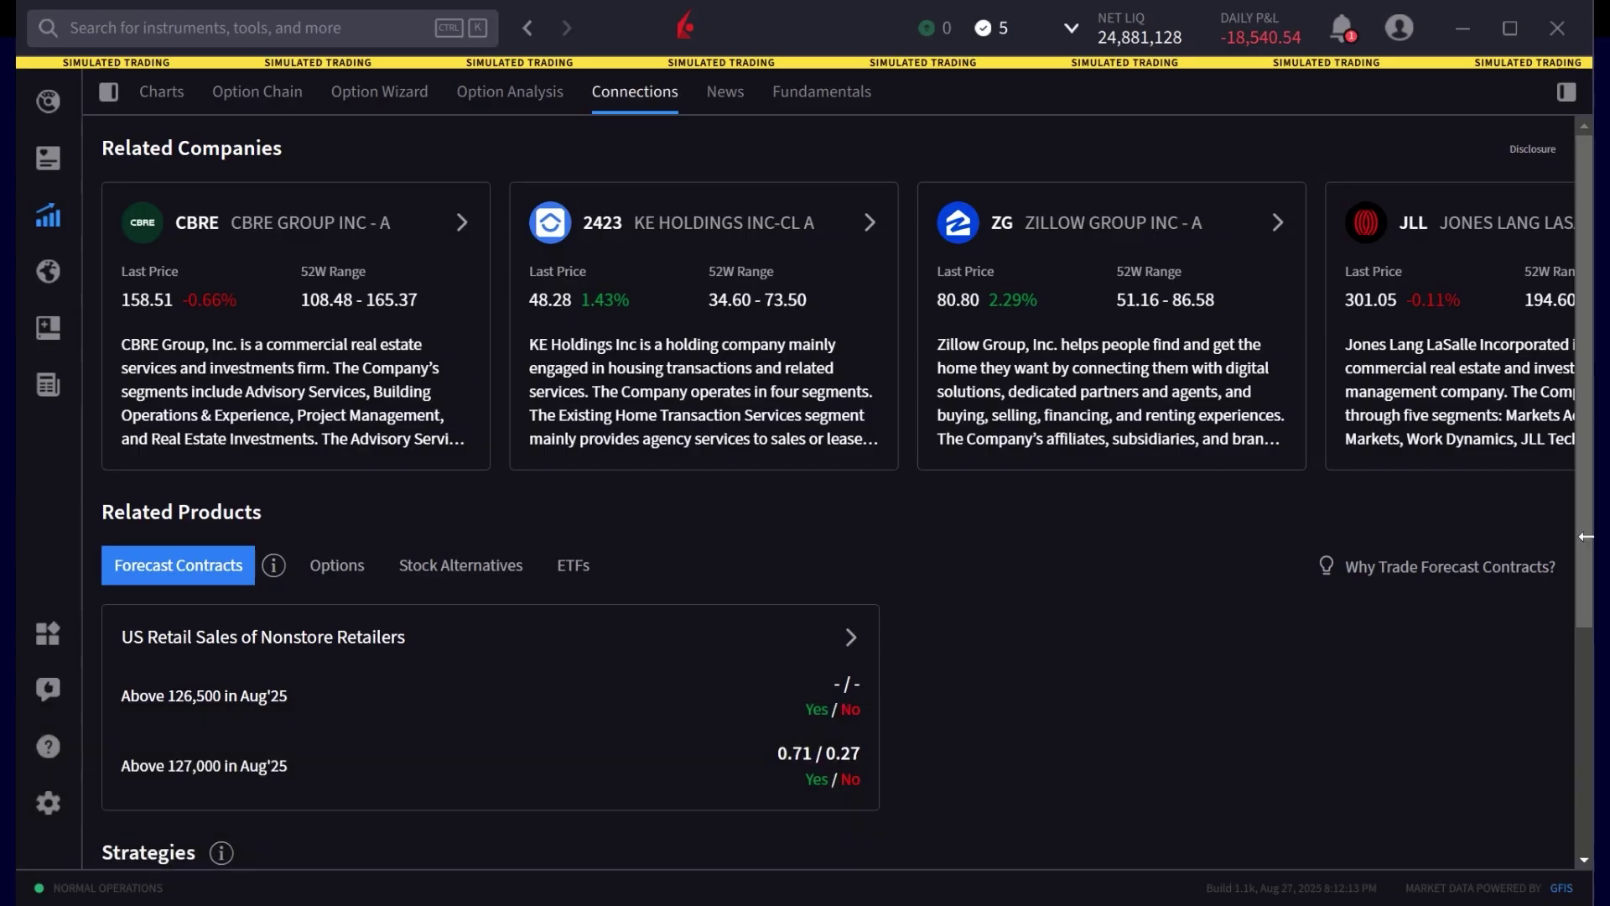
pyautogui.moveTo(1583, 549); pyautogui.dragTo(1577, 801)
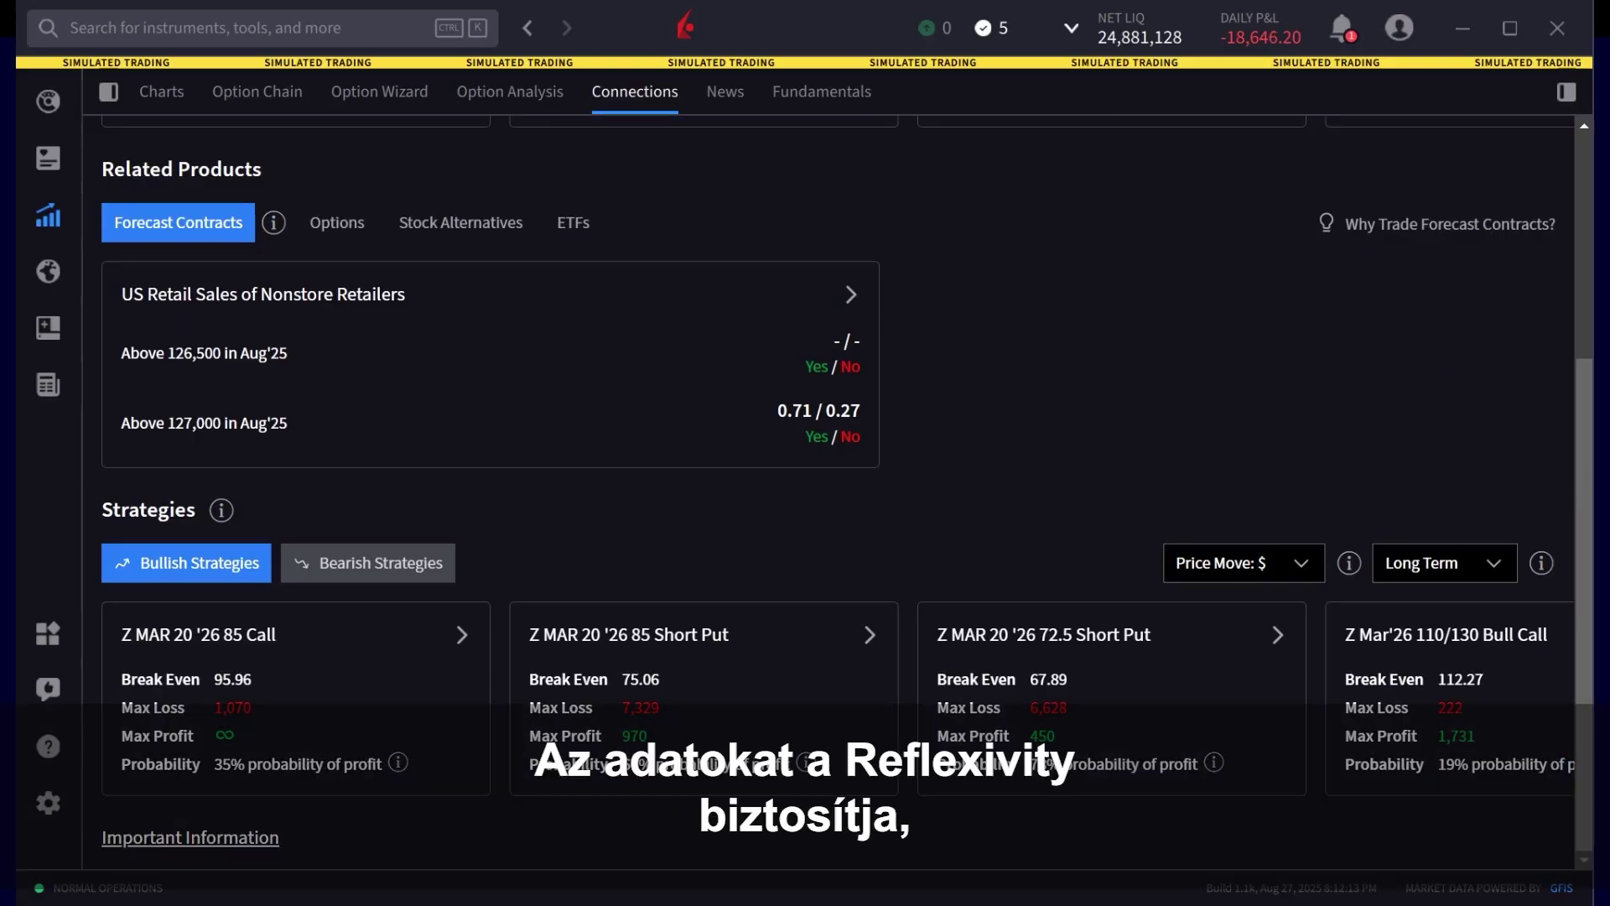
pyautogui.scroll(5, 847, 492)
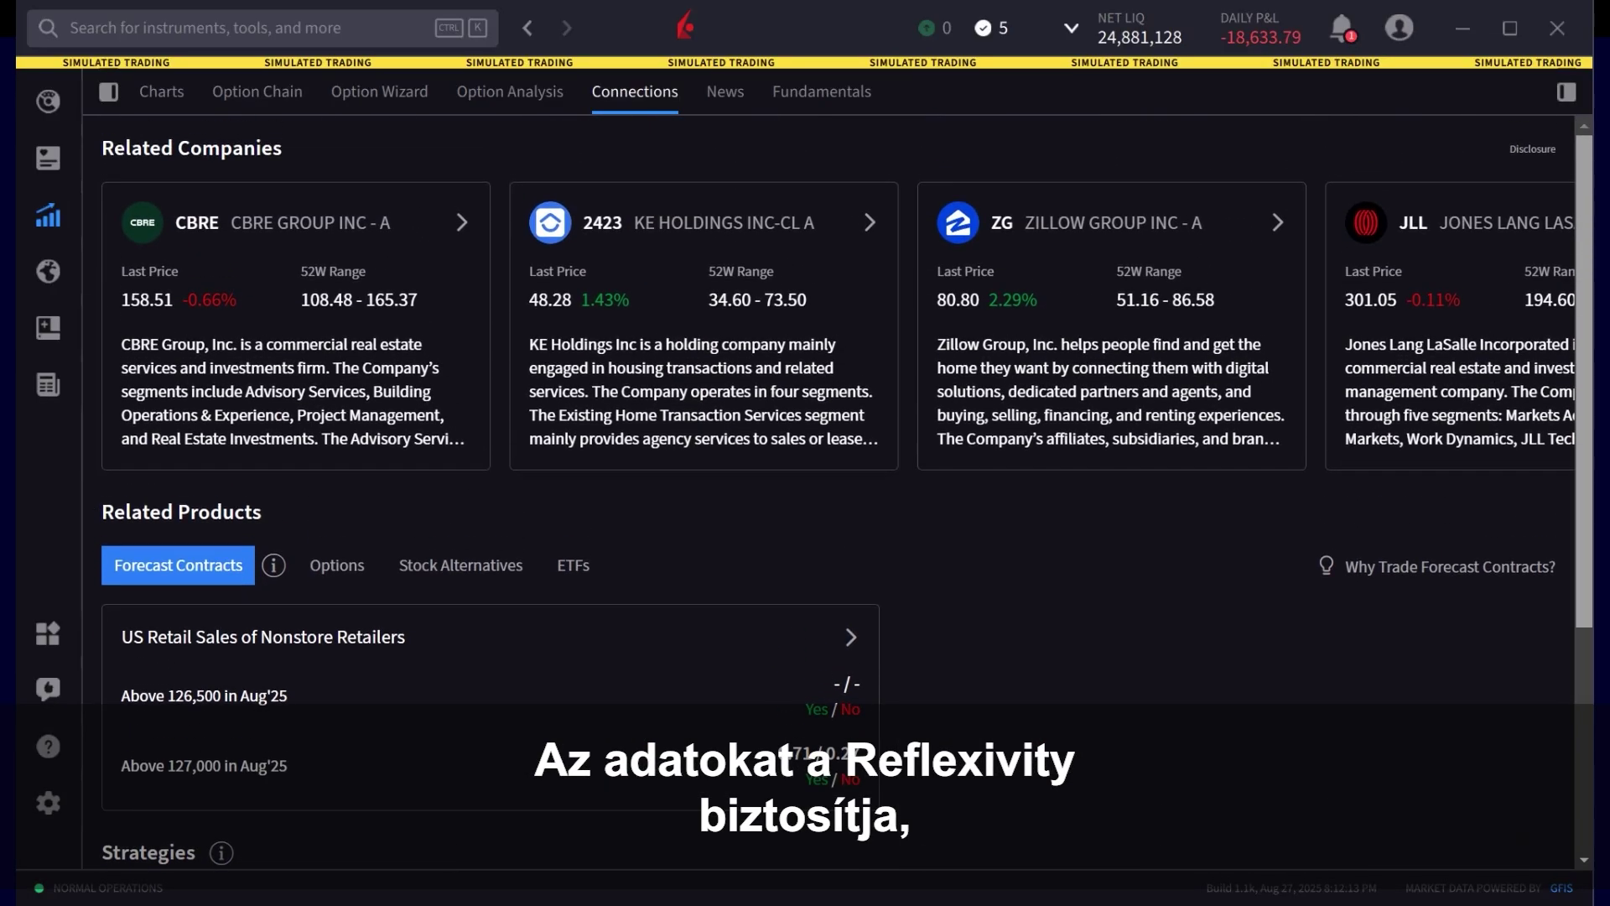